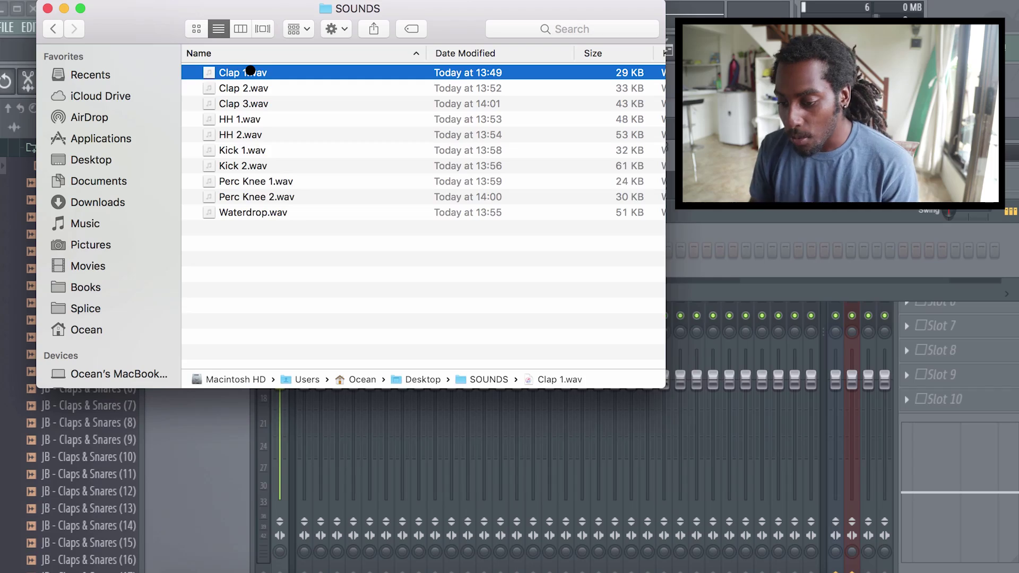
- Preview the clap samples in the SOUNDS folder, from Clap 1.wav to Clap 3.wav
key(space)
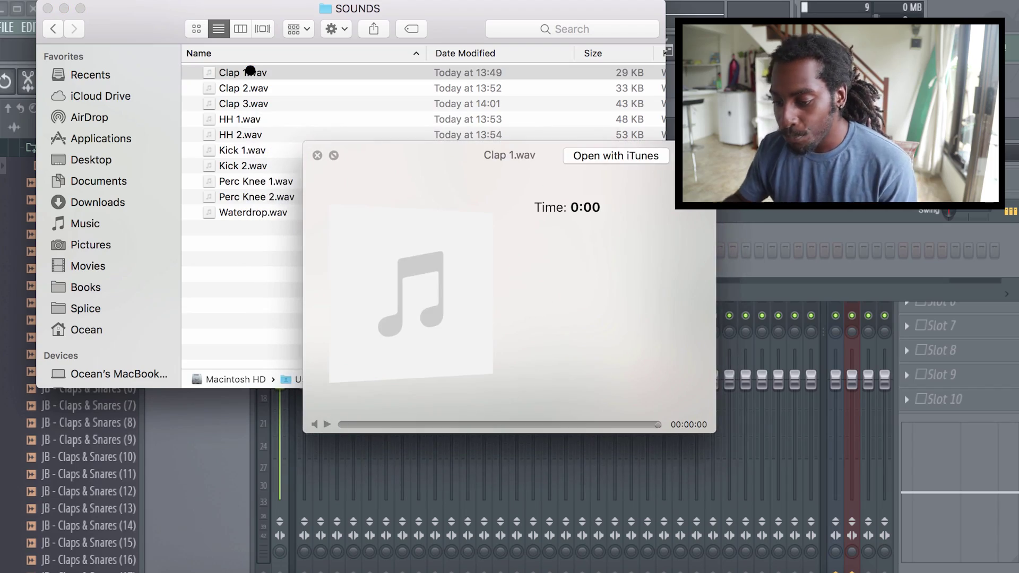
key(Down)
key(Down)
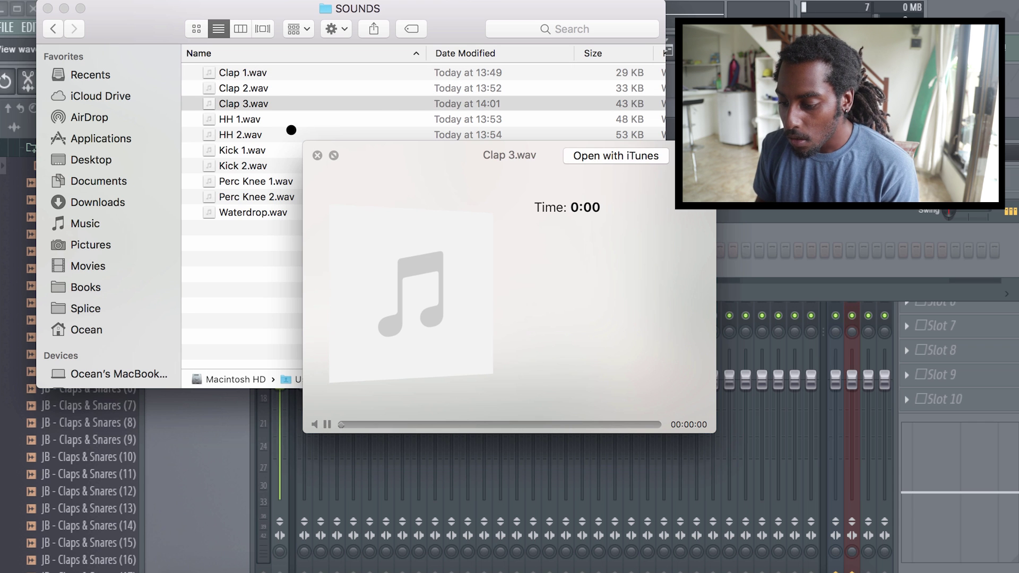
key(space)
- Add Clap 1.wav to the channel rack as a new channel, place it on the first step, and audition it
drag(149, 13, 748, 14)
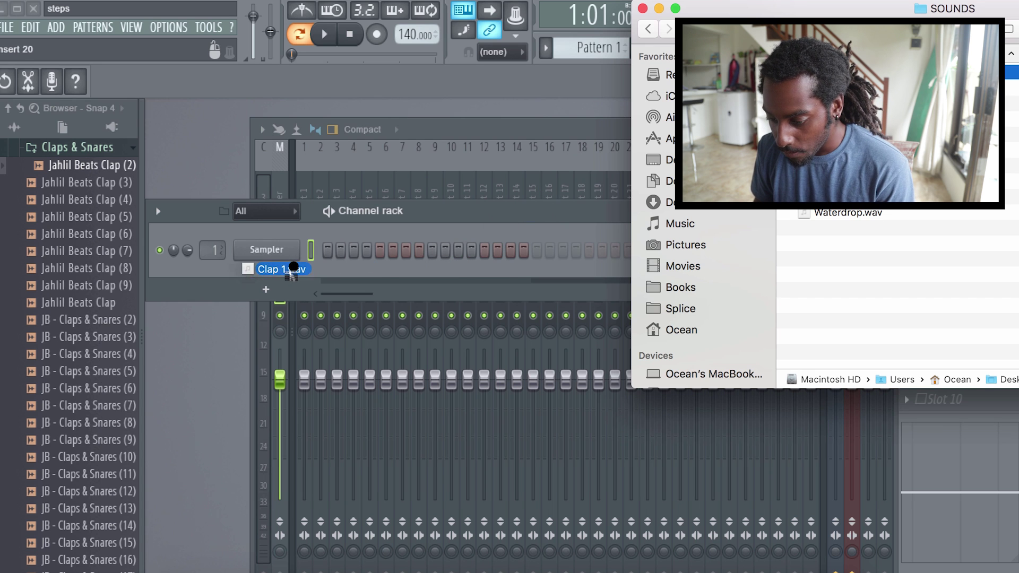
drag(294, 268, 336, 274)
click(327, 275)
key(space)
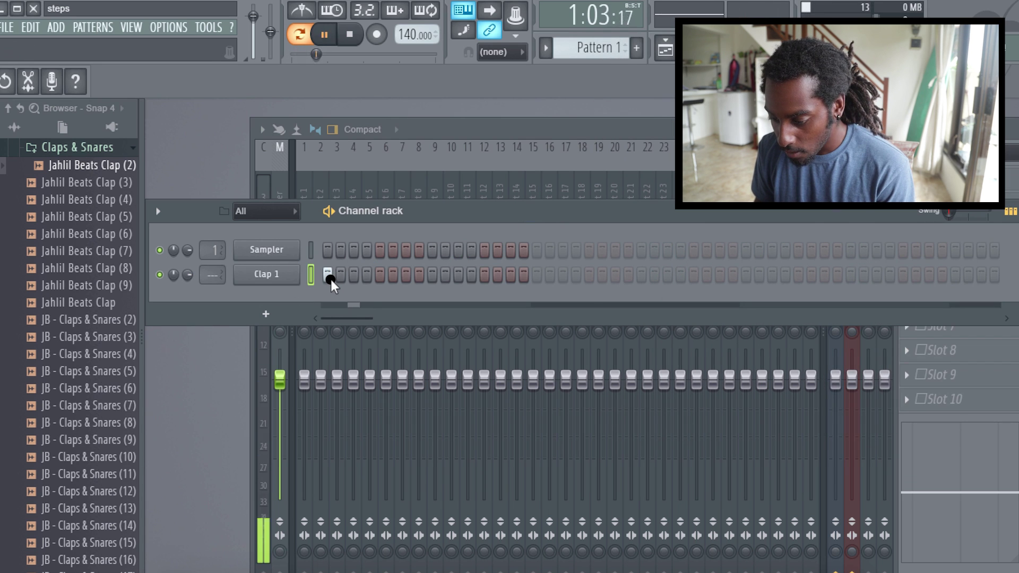
key(space)
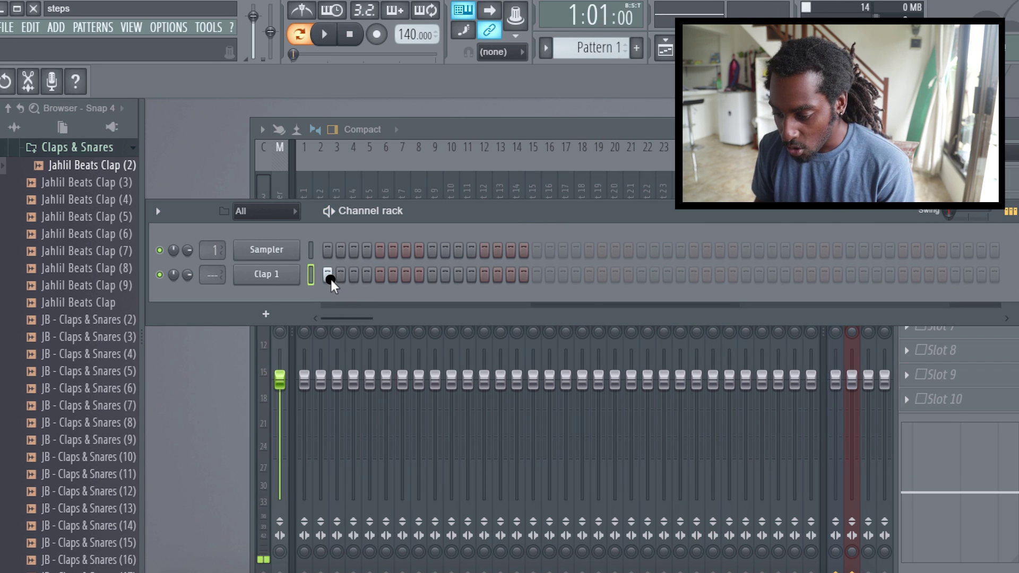
- Shorten Clap 1's tail by raising its precomputed fade-out to about half while listening to the pattern
click(264, 276)
drag(418, 306, 391, 91)
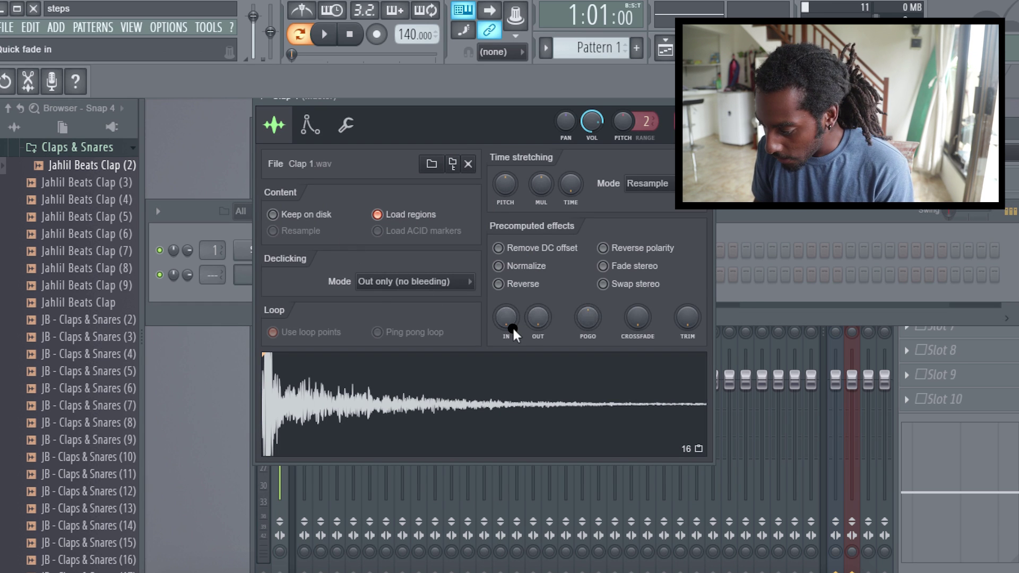
drag(538, 318, 538, 313)
key(space)
scroll(531, 319, up, 2)
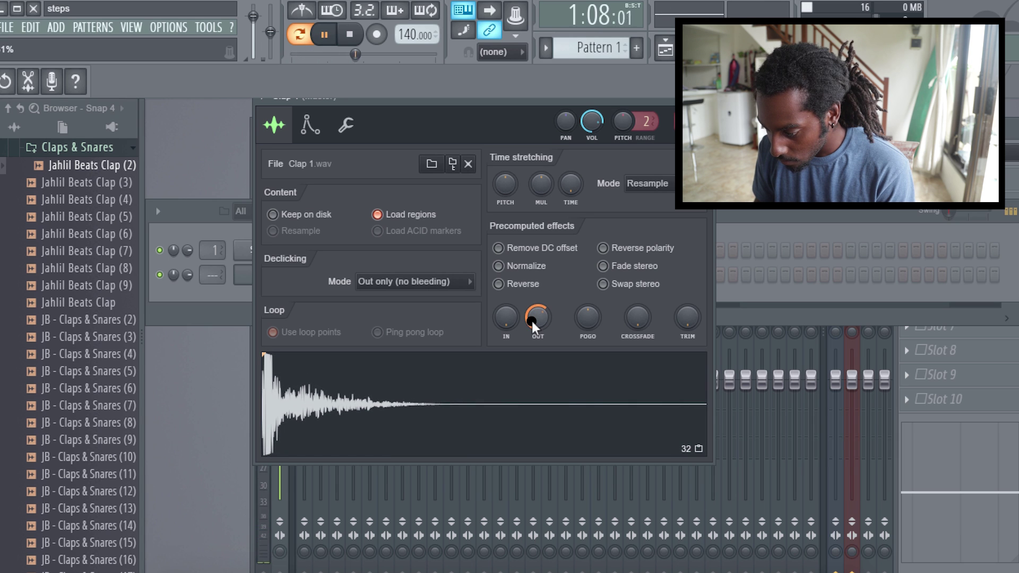
scroll(531, 320, up, 1)
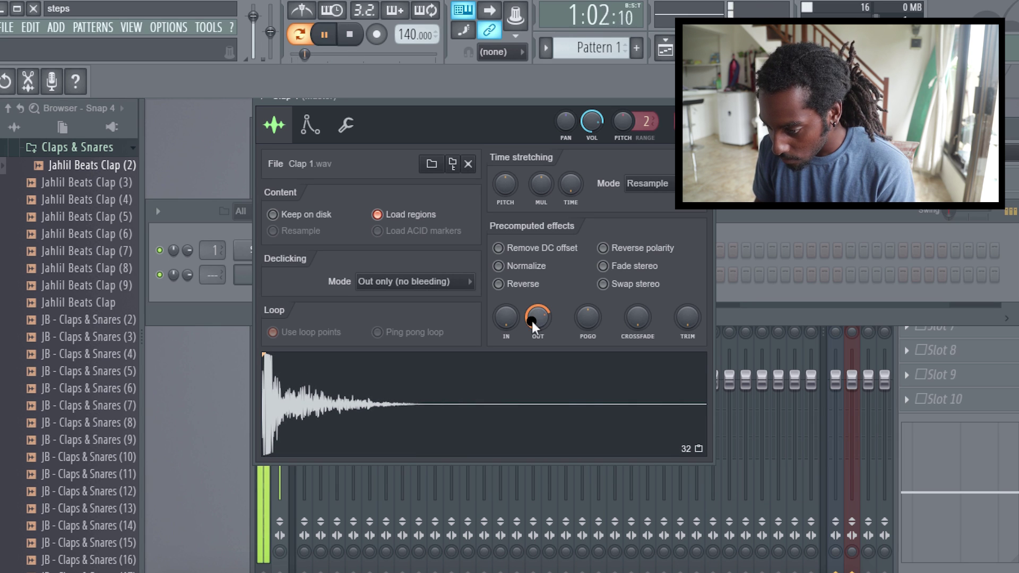
scroll(496, 316, up, 2)
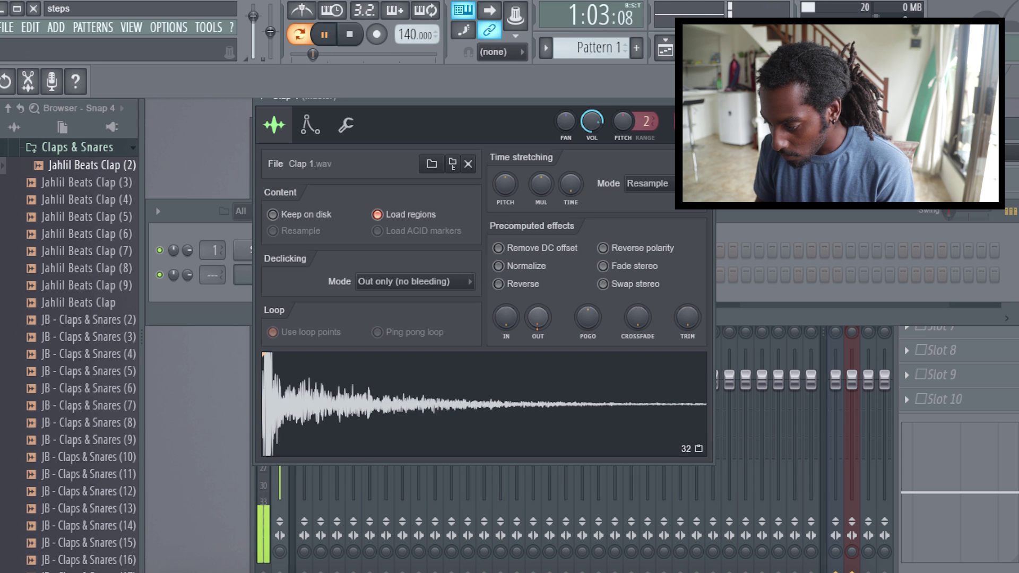
drag(531, 317, 531, 287)
key(space)
key(space)
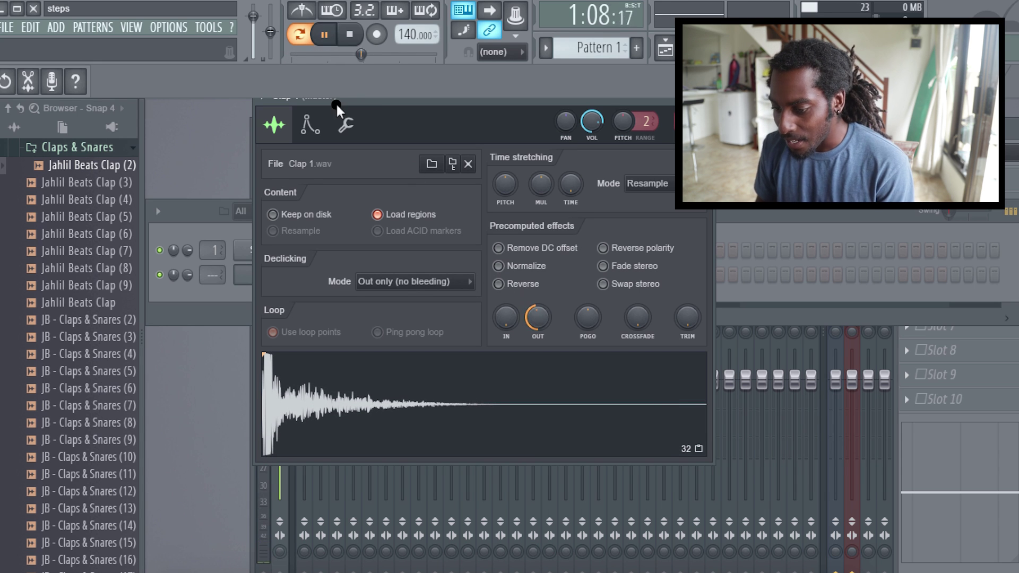
- Raise Clap 1's time-stretching pitch slightly and listen to the result
drag(503, 186, 502, 187)
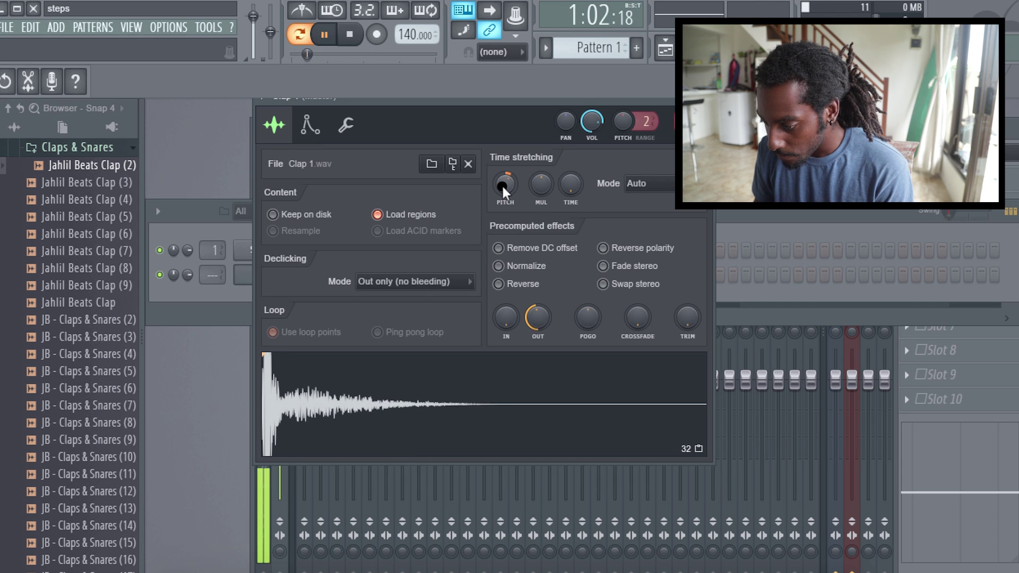
key(space)
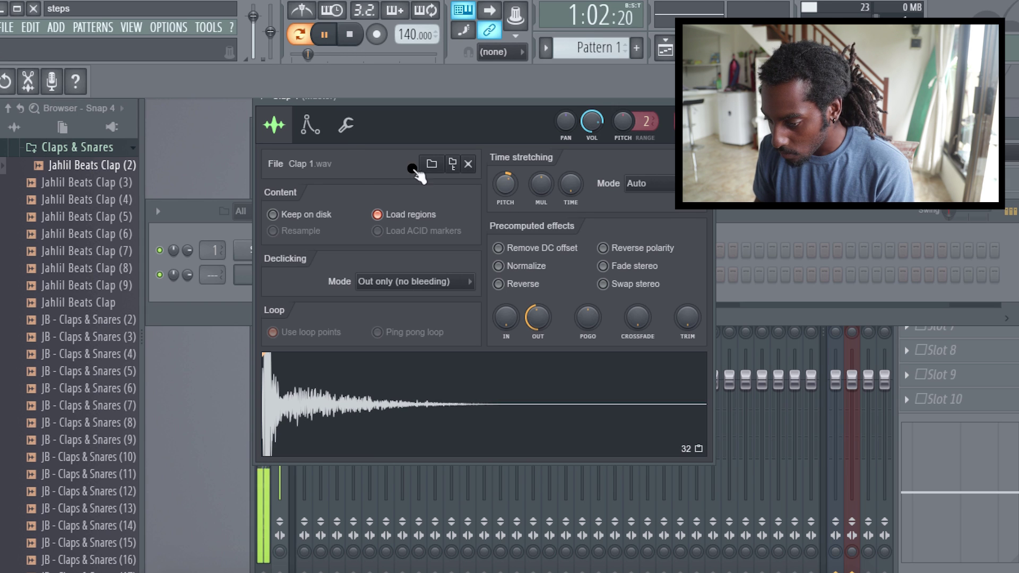
key(space)
- Give Clap 1 a volume envelope with zero attack, audition it, and close the channel settings
click(313, 129)
mouse_move(300, 292)
mouse_down()
mouse_move(300, 306)
mouse_move(302, 291)
mouse_up()
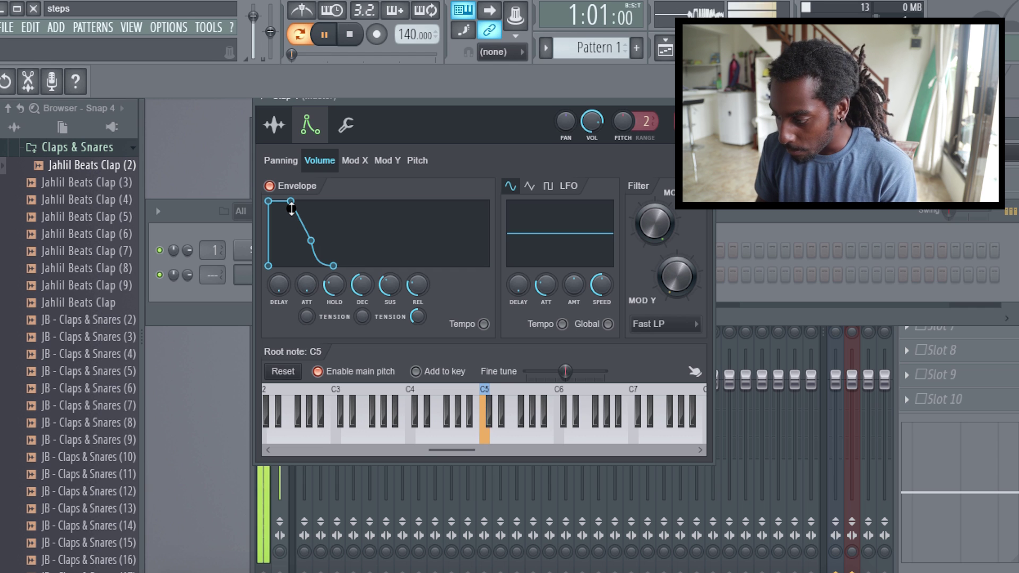
key(space)
key(space)
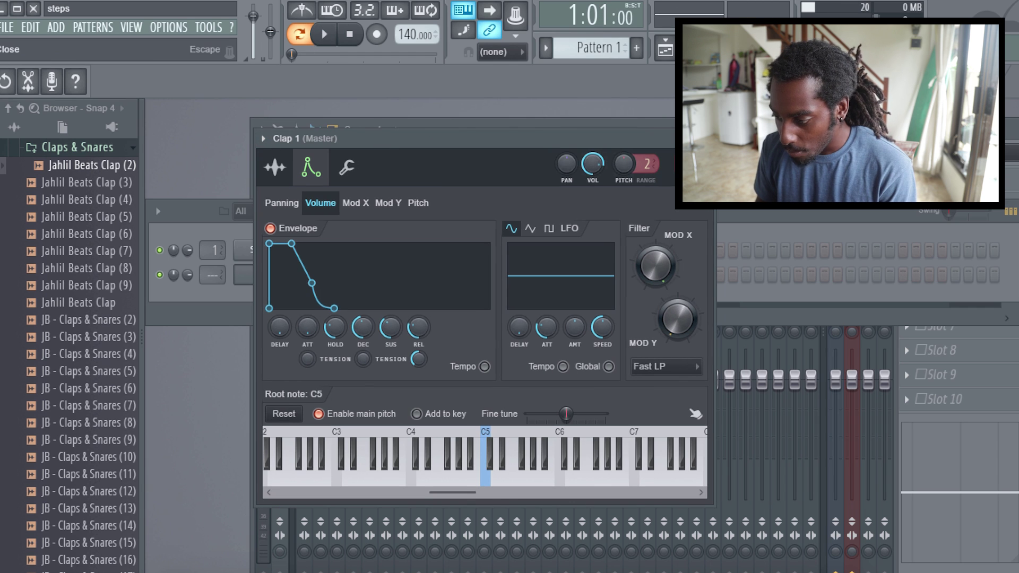
click(703, 139)
- Route Clap 1 to mixer insert 1 and load Fruity Parametric EQ 2 in its first effect slot
drag(209, 269, 209, 267)
click(302, 189)
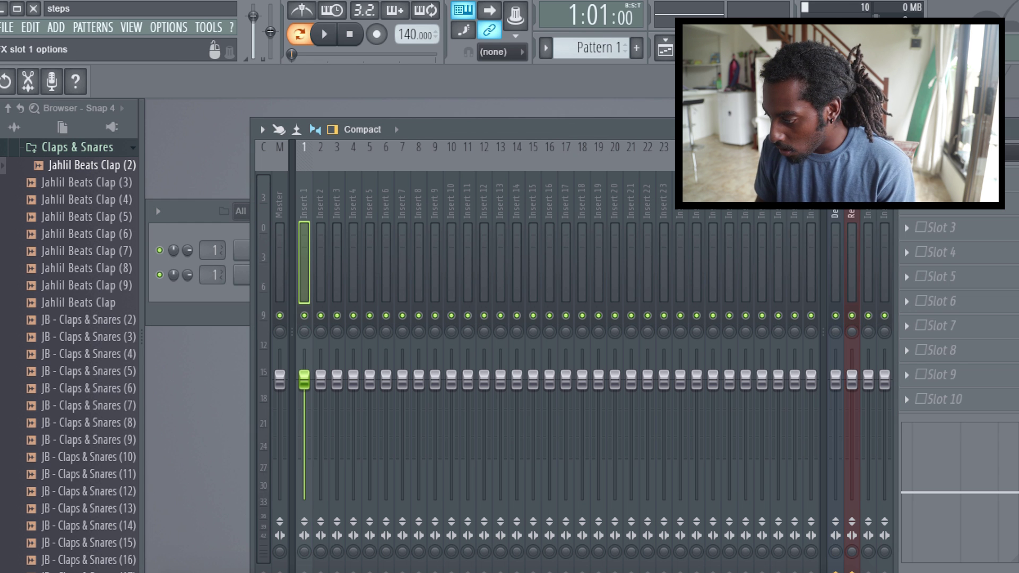
click(909, 176)
click(967, 39)
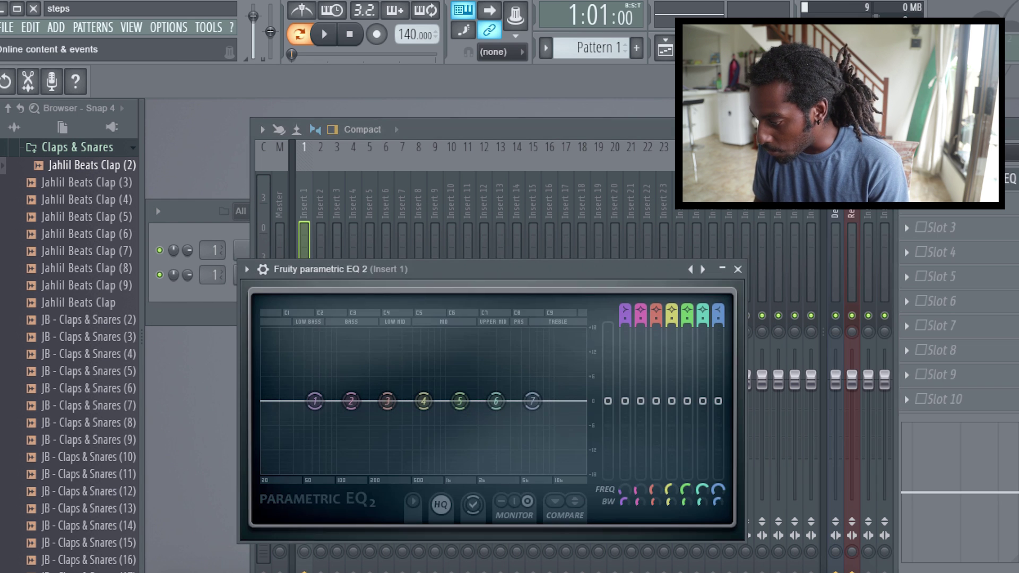
drag(543, 275, 538, 173)
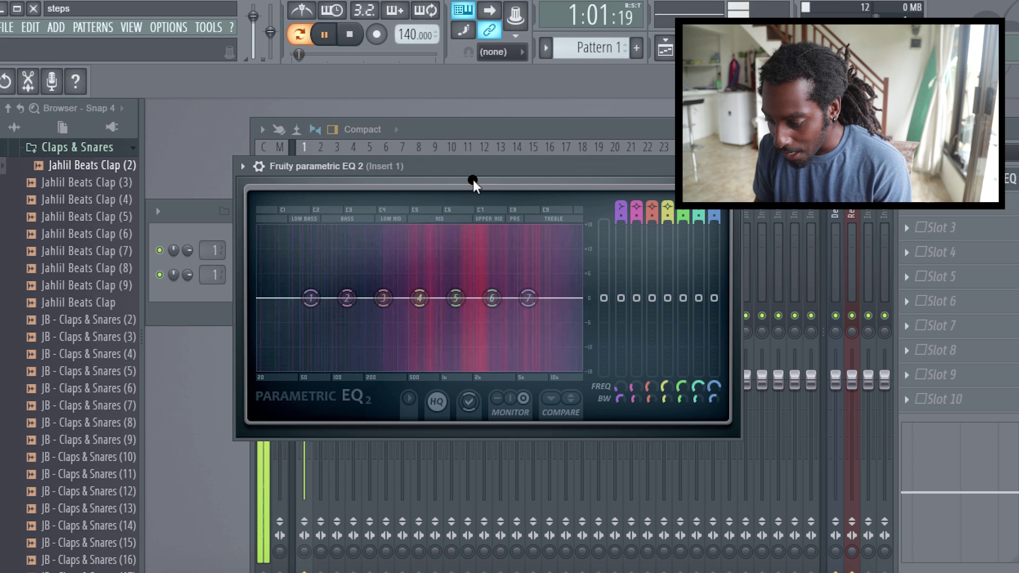
- Cut Clap 1's lows with EQ band 1 near 500 Hz and boost its highs with band 7 around 5600 Hz
drag(311, 297, 415, 377)
key(space)
drag(528, 298, 523, 277)
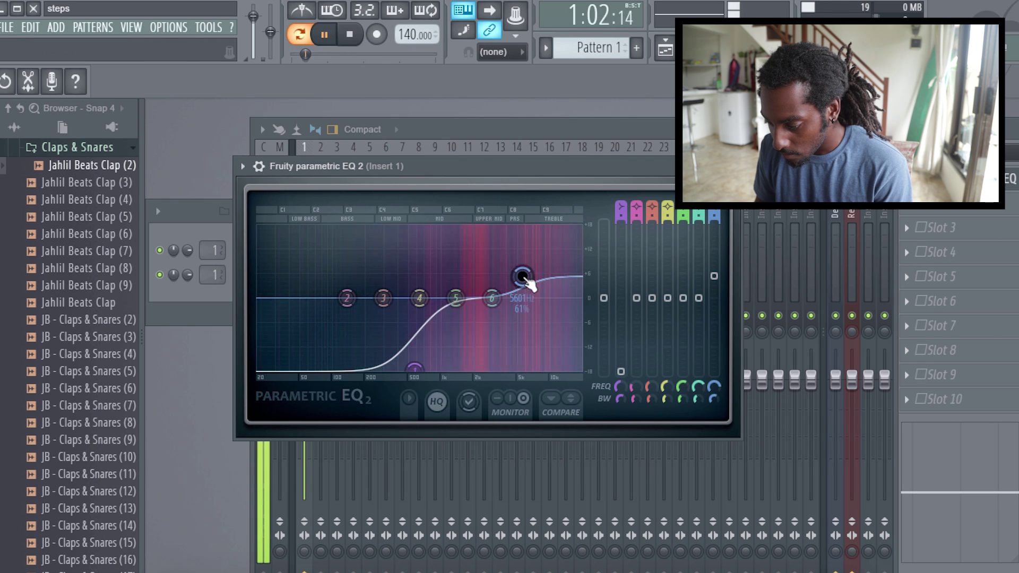
key(space)
- Preview Clap 2.wav, add it to the channel rack routed to mixer insert 2, and place it on the first step
key(space)
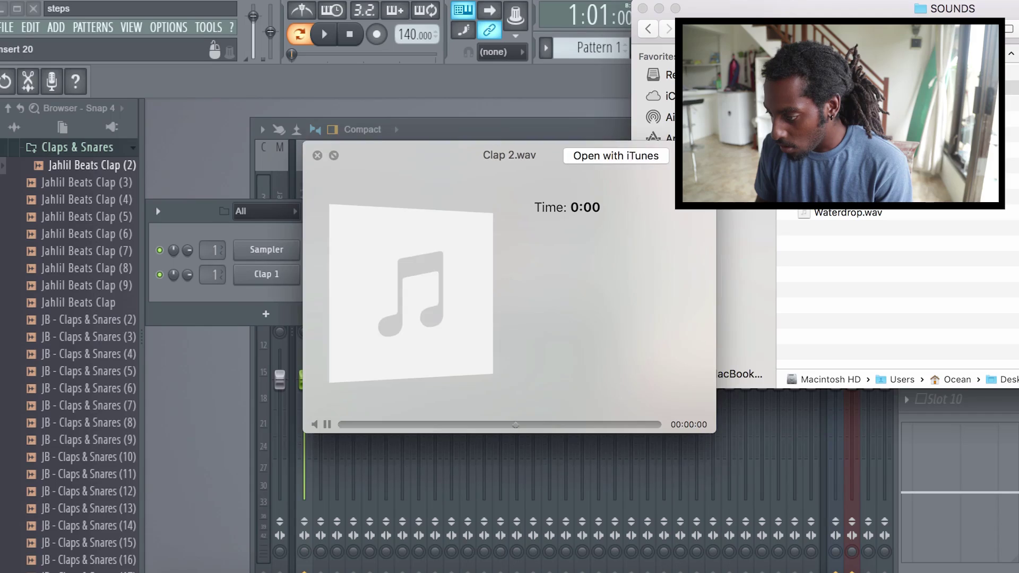
key(space)
drag(402, 248, 309, 299)
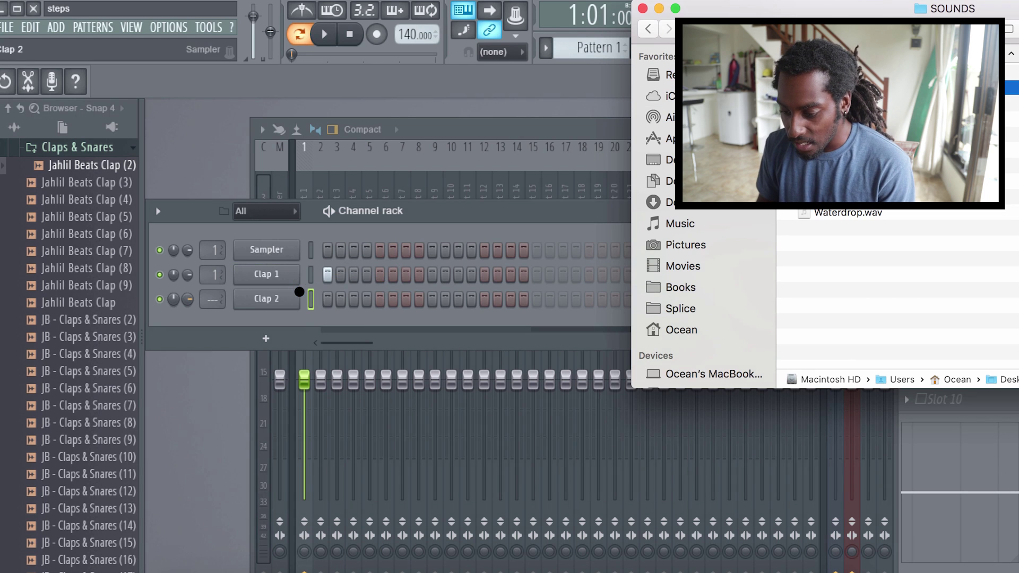
click(260, 300)
click(327, 300)
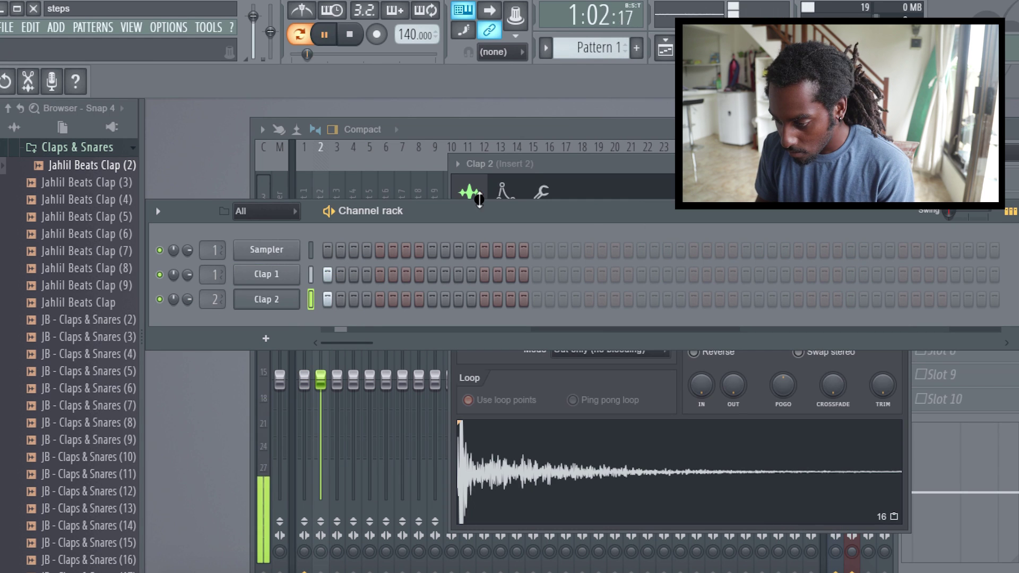
- Shorten Clap 2's tail with the precomputed fade-out and raise its time-stretching pitch, auditioning the changes
drag(453, 118, 439, 109)
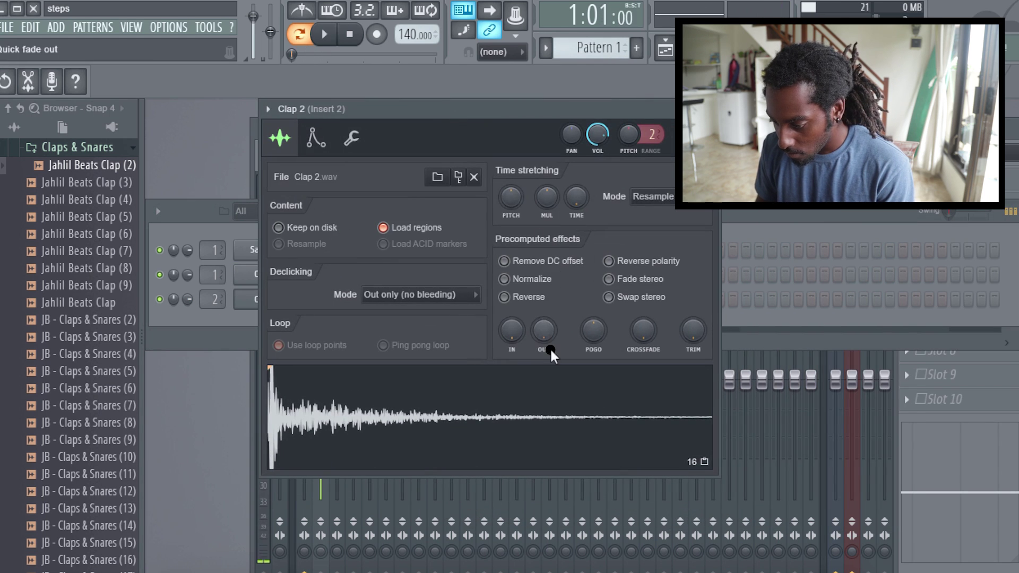
key(space)
key(space)
key(space)
key(space)
drag(546, 334, 547, 320)
key(space)
key(space)
key(space)
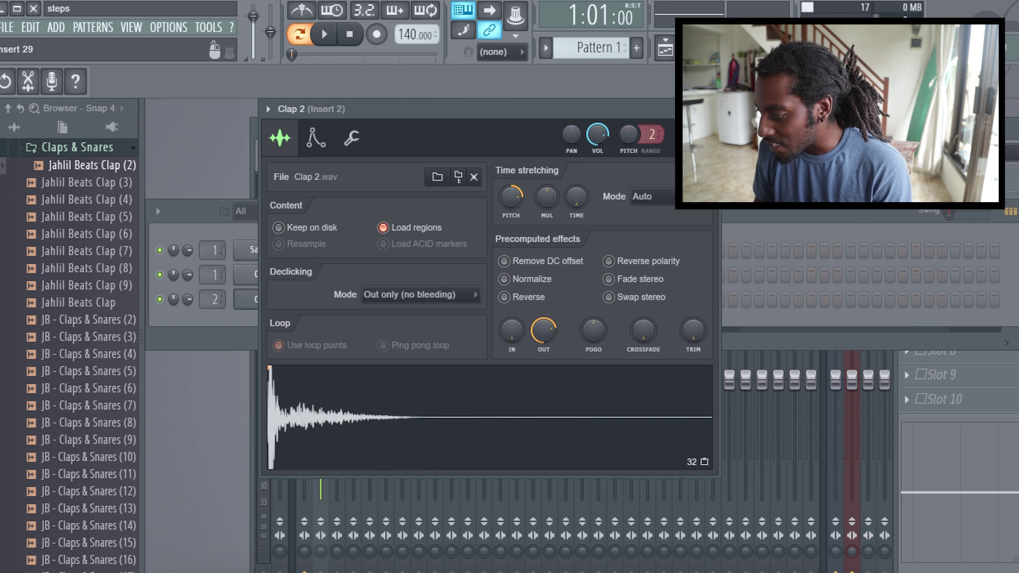
click(710, 110)
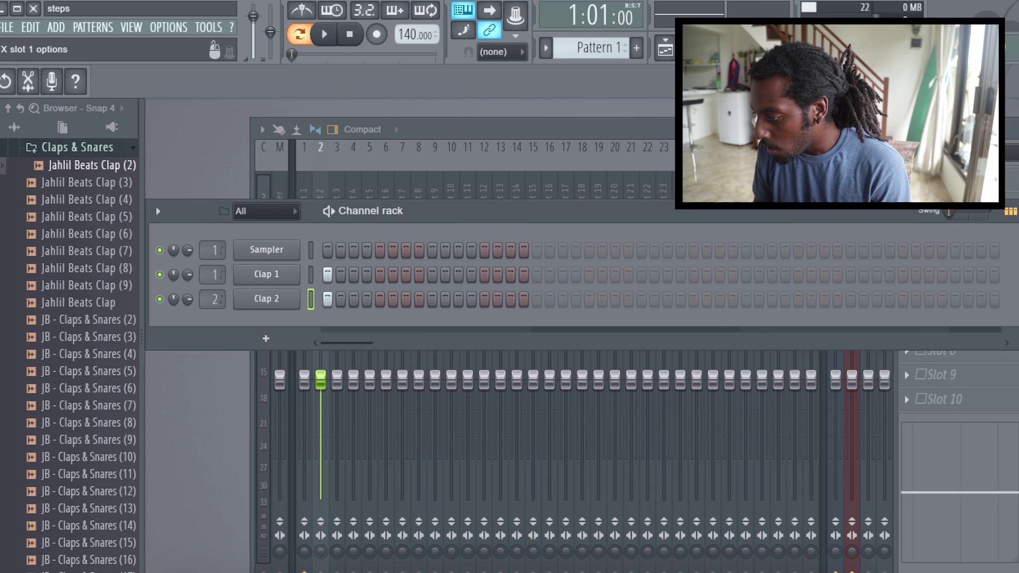
- Load Fruity Parametric EQ 2 in slot 1 of insert 2 and cut Clap 2's low frequencies with band 1
click(908, 179)
click(817, 571)
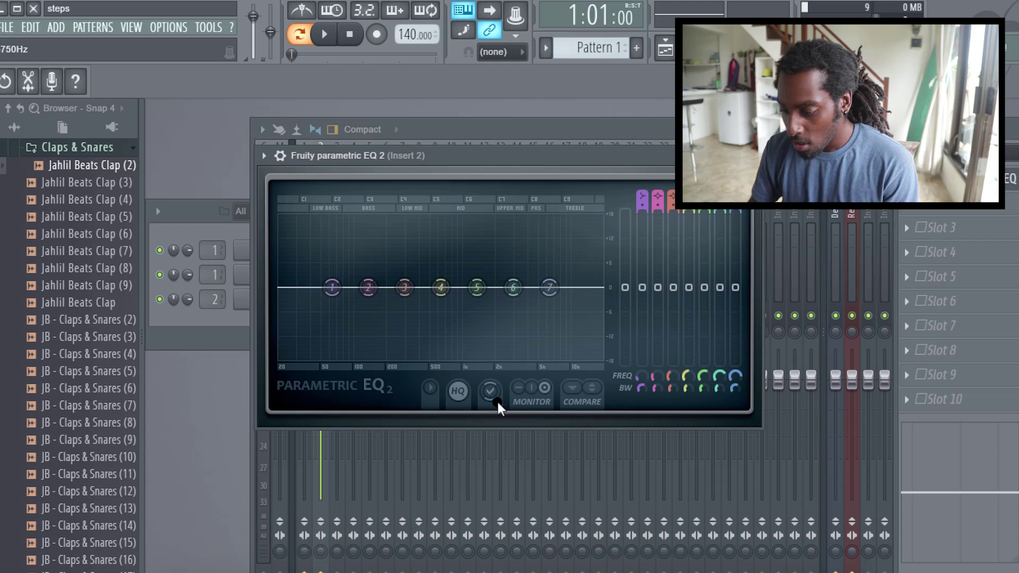
drag(333, 287, 471, 367)
key(space)
key(space)
key(space)
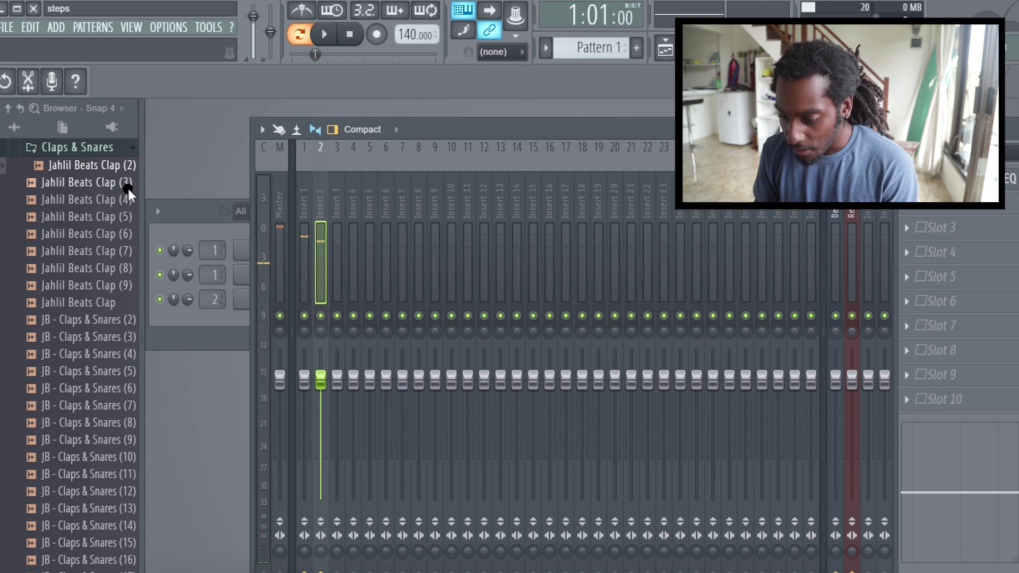
- Set Clap 1's time-stretching pitch to 200 cents, comparing it with Clap 2 by ear, and close its settings
click(212, 312)
click(264, 275)
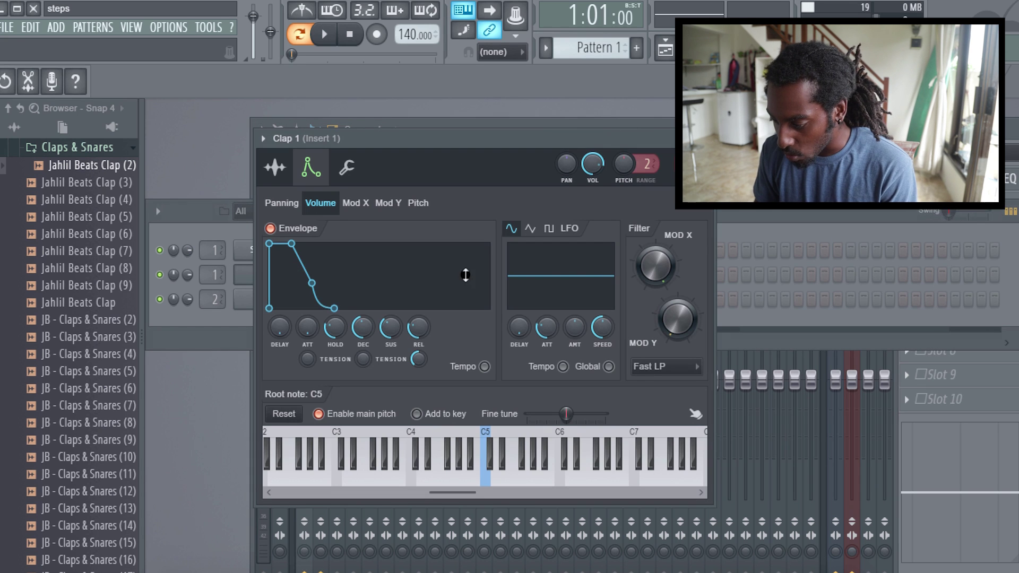
click(275, 168)
key(space)
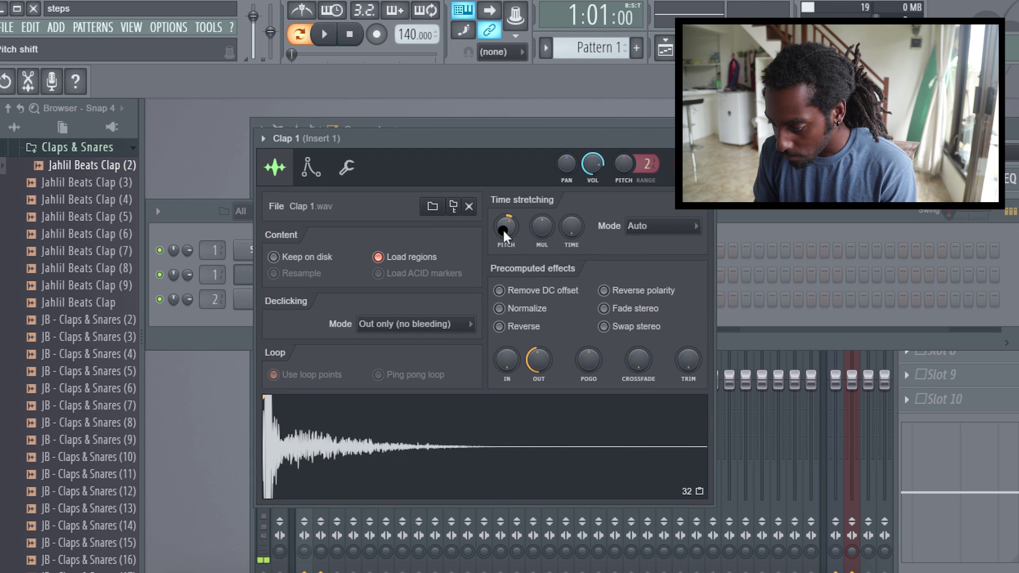
scroll(504, 234, up, 1)
key(space)
key(space)
drag(504, 229, 503, 228)
key(space)
key(space)
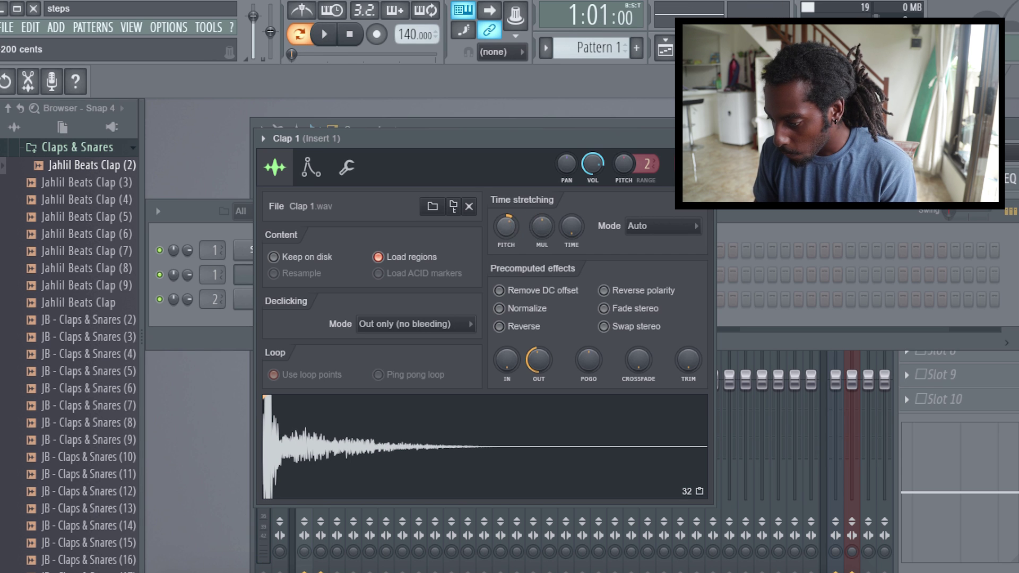
key(space)
key(Escape)
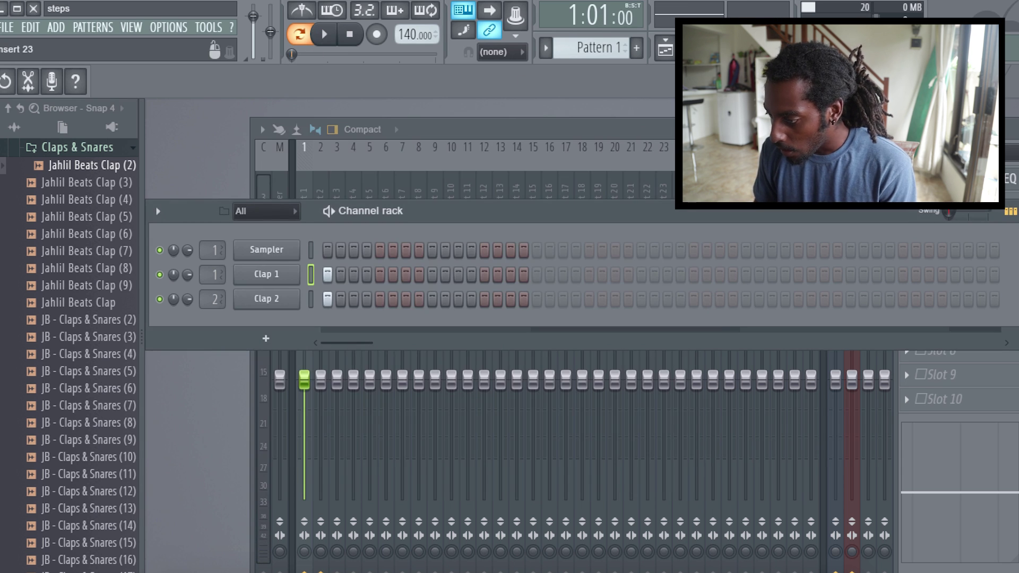
- Lower the volume fader of mixer insert 1 to balance Clap 1 against Clap 2
key(F9)
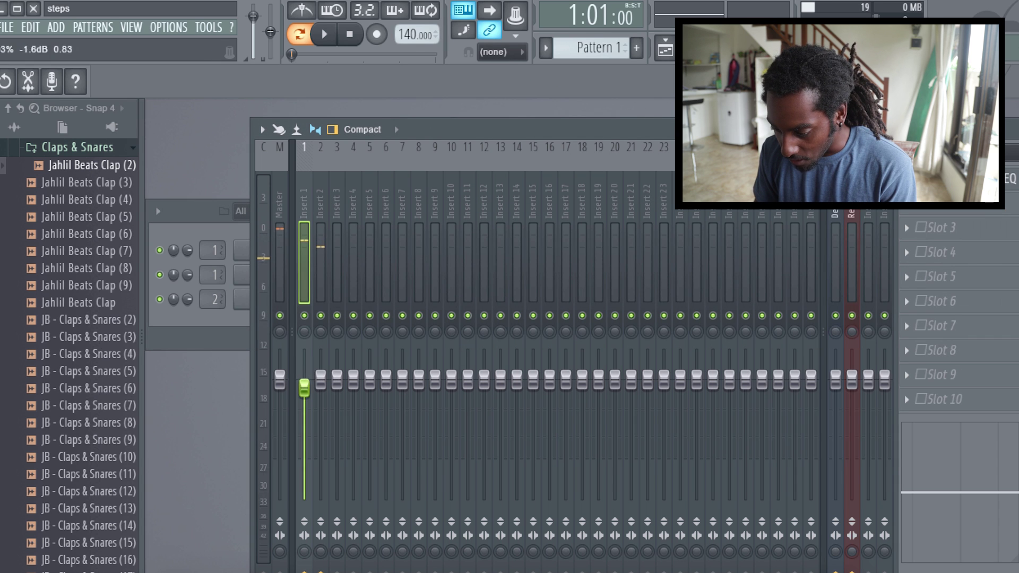
key(space)
drag(303, 418, 303, 424)
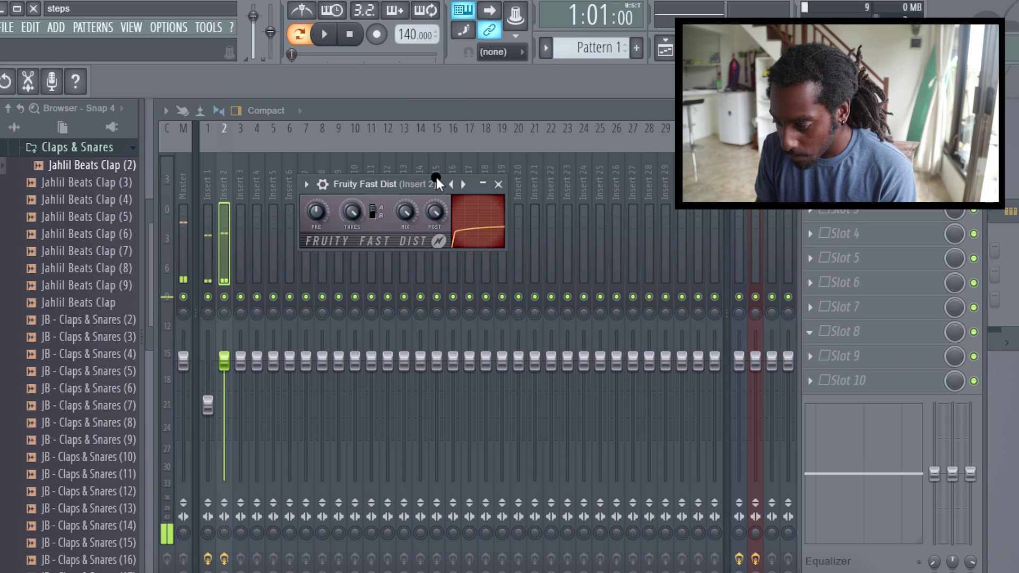
- Turn down the mix of Fruity Fast Dist on insert 2 while auditioning the claps, and close the effect
drag(430, 211, 400, 208)
key(space)
key(space)
key(space)
key(space)
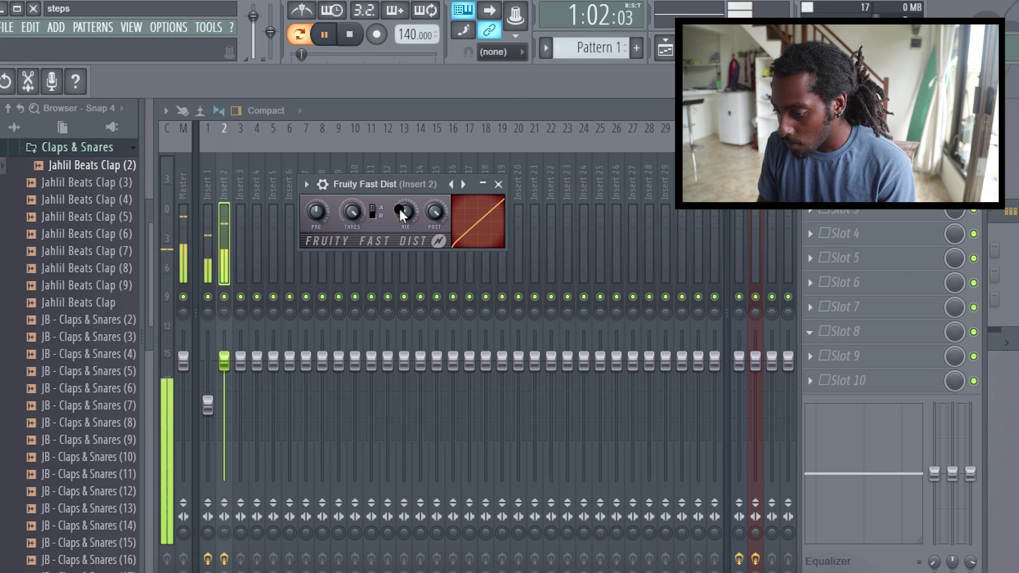
key(space)
click(499, 184)
click(871, 215)
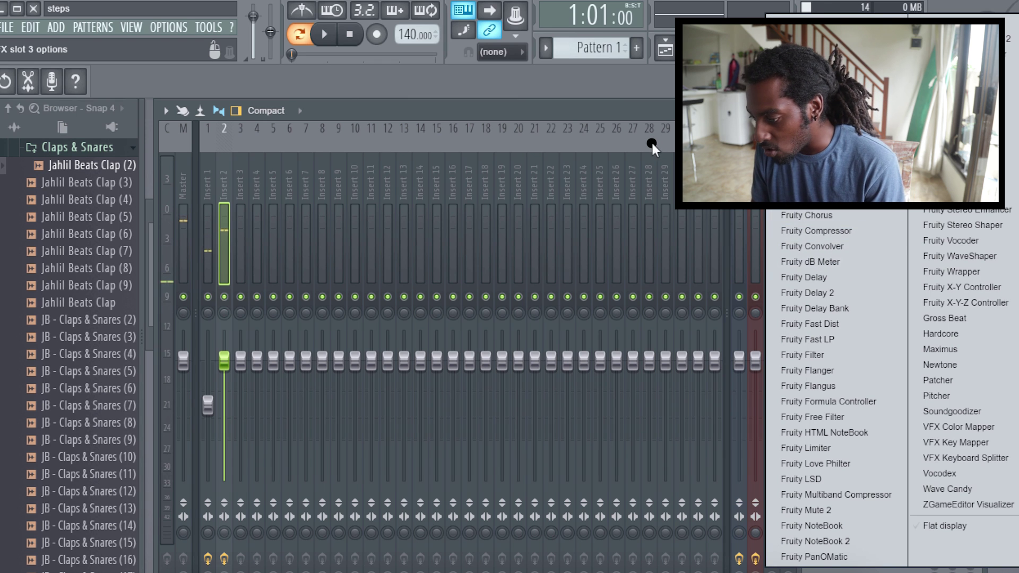
click(646, 111)
key(space)
key(space)
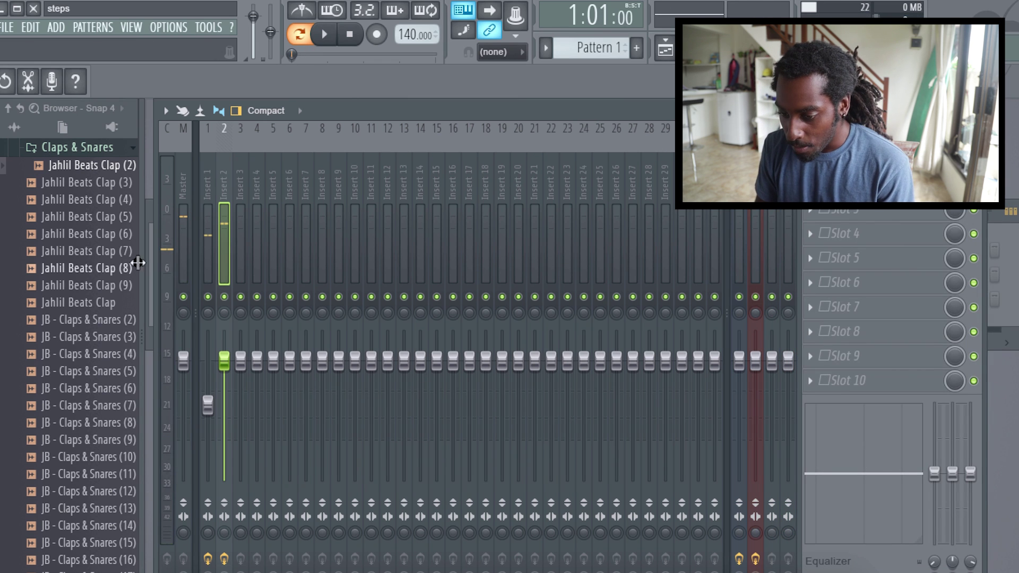
- Load Edison in slot 1 of the master track and set its recording mode to On Play
click(180, 183)
click(810, 160)
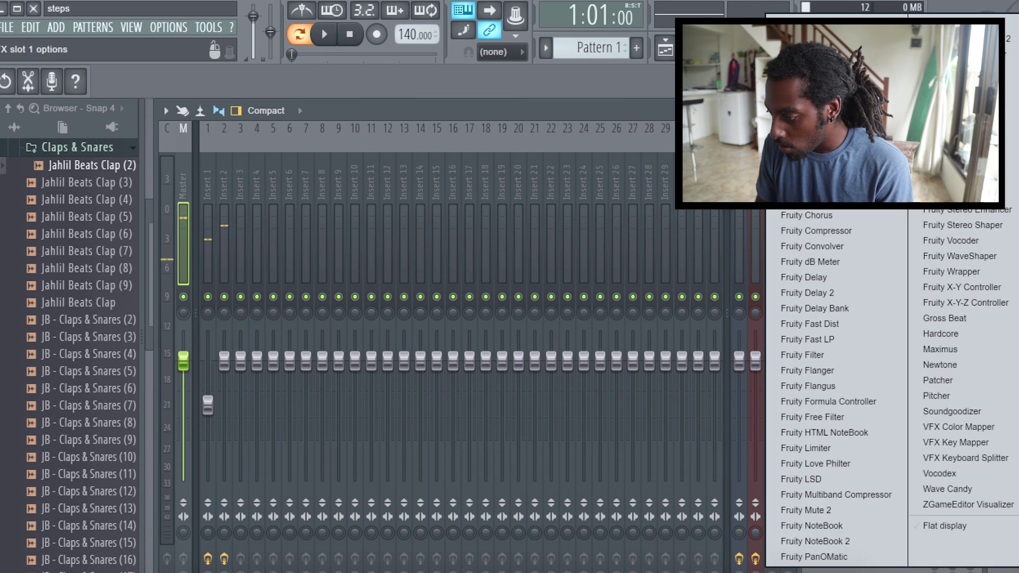
click(791, 75)
click(379, 255)
click(382, 317)
drag(529, 228, 524, 106)
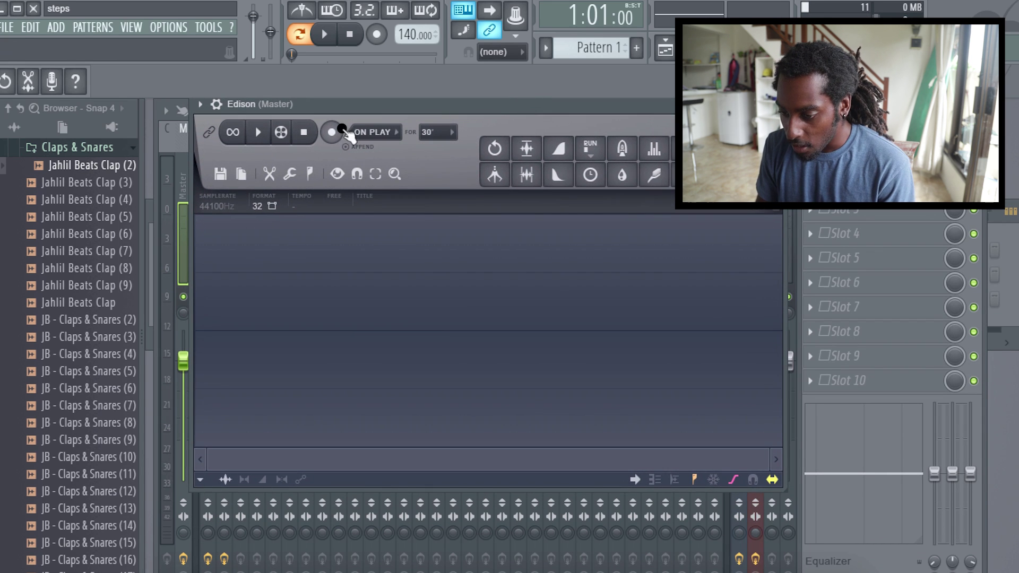
- Record a playback of the layered clap into Edison on the master track
click(325, 35)
click(349, 34)
click(332, 132)
- Add the HH 1 sample from the SOUNDS folder with only a first-step hit and route it to mixer track 1
key(space)
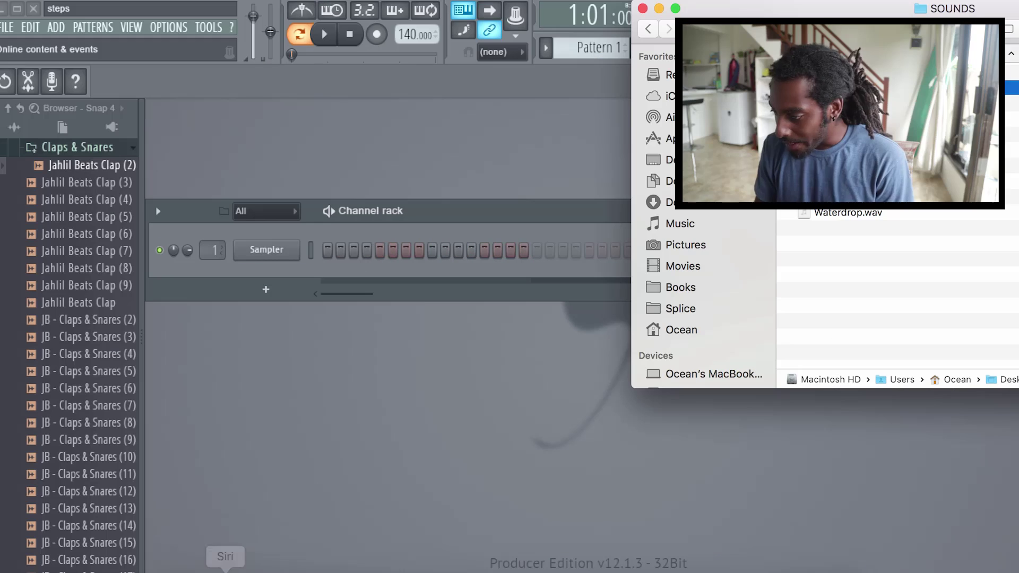
key(space)
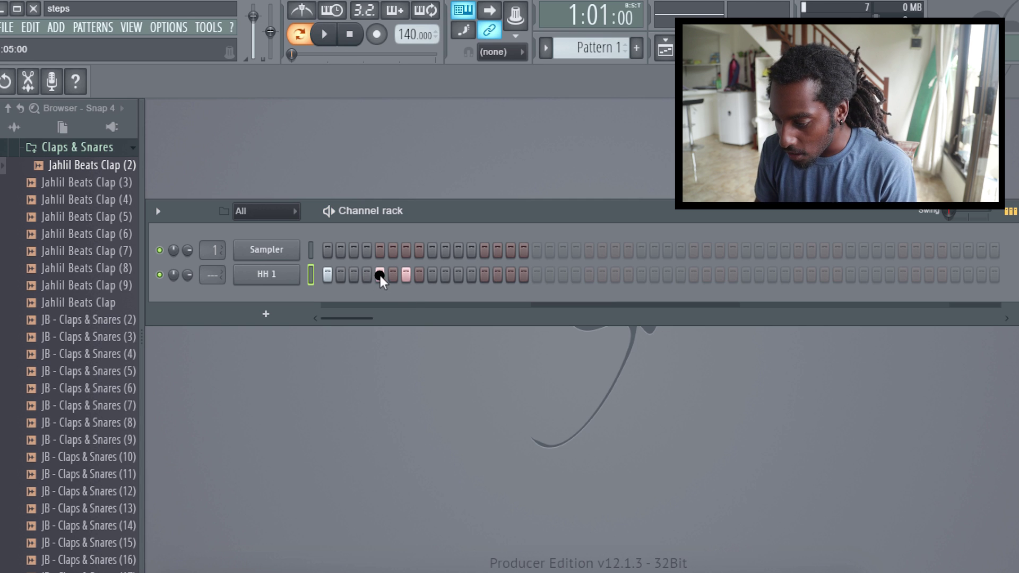
right_click(405, 275)
drag(215, 275, 215, 271)
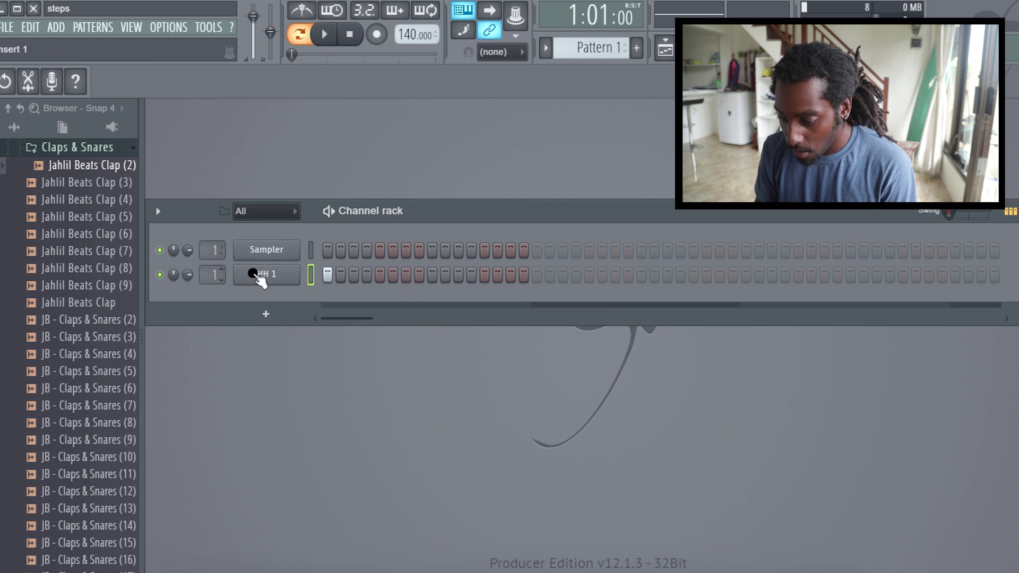
- Fade out HH 1's tail and raise its time-stretching pitch while auditioning the sample
click(272, 274)
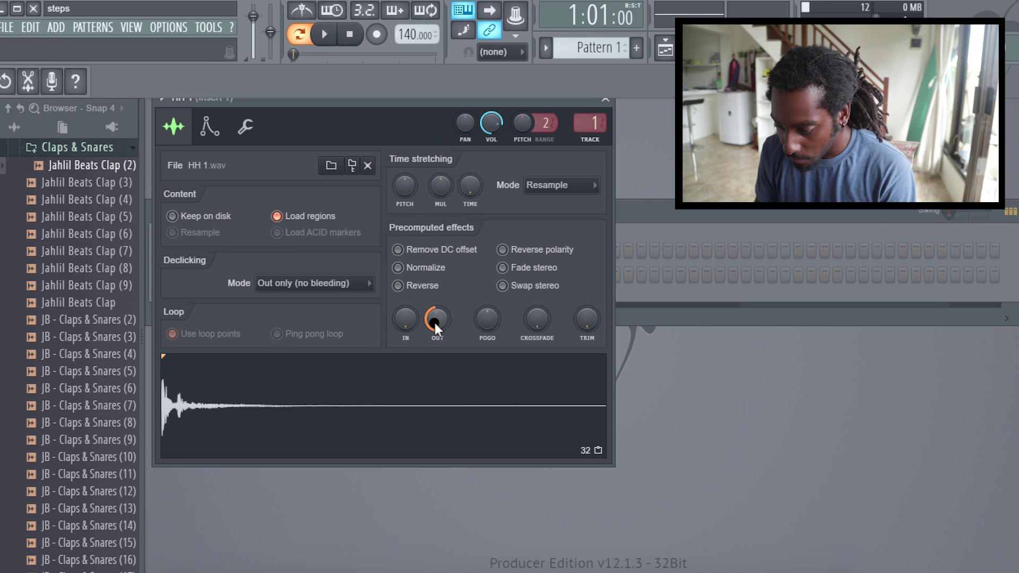
mouse_move(406, 315)
mouse_down()
mouse_move(406, 292)
mouse_move(406, 314)
mouse_up()
key(space)
key(space)
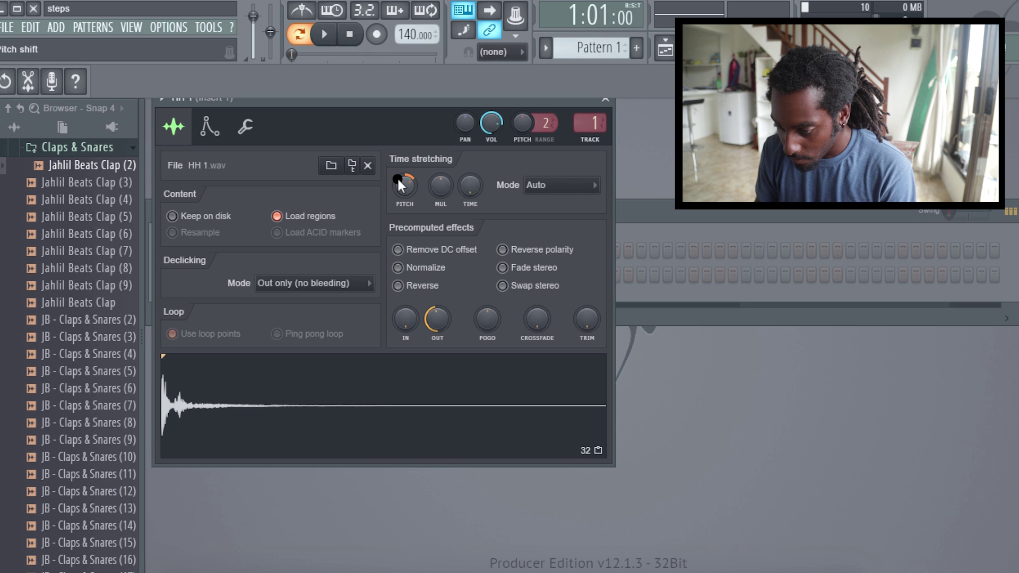
key(space)
key(space)
- Load Fruity Parametric EQ 2 on insert 1, boosting HH 1's highs with band 7 and pulling band 1 down
key(space)
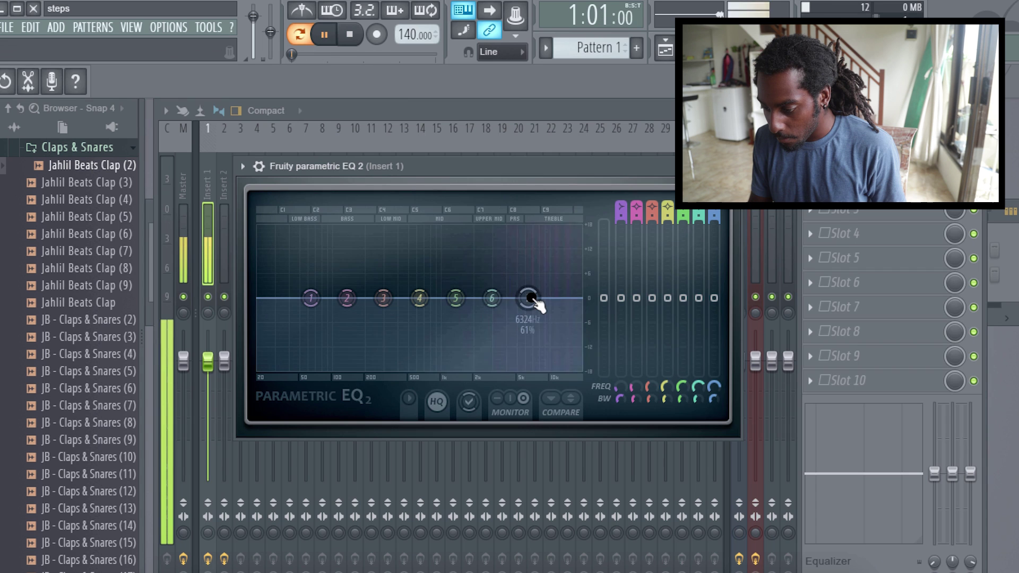
key(space)
drag(531, 300, 514, 260)
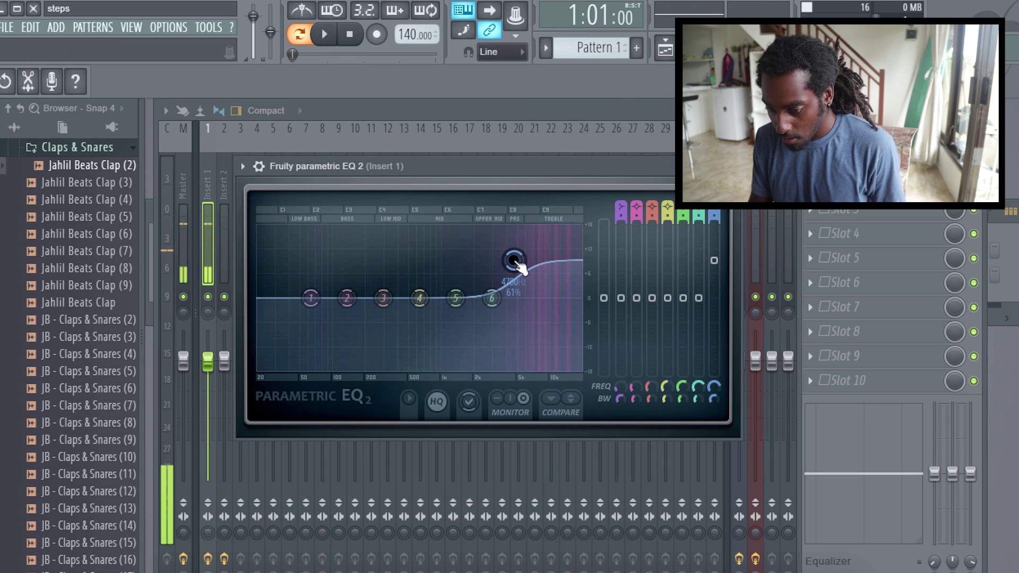
drag(311, 298, 555, 370)
- Fine-tune HH 1's time-stretching pitch to about 300 cents during playback
key(space)
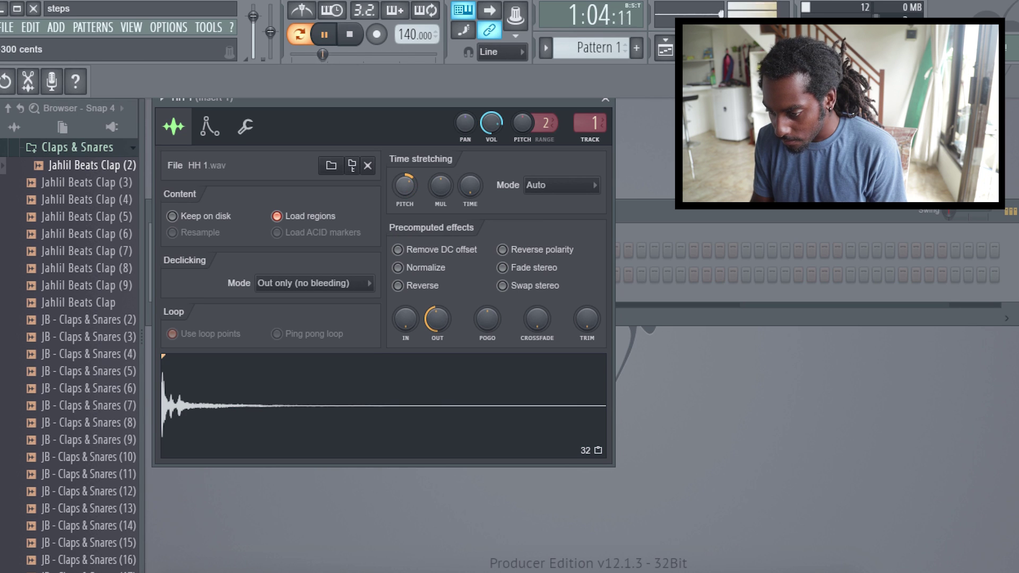
drag(401, 185, 401, 185)
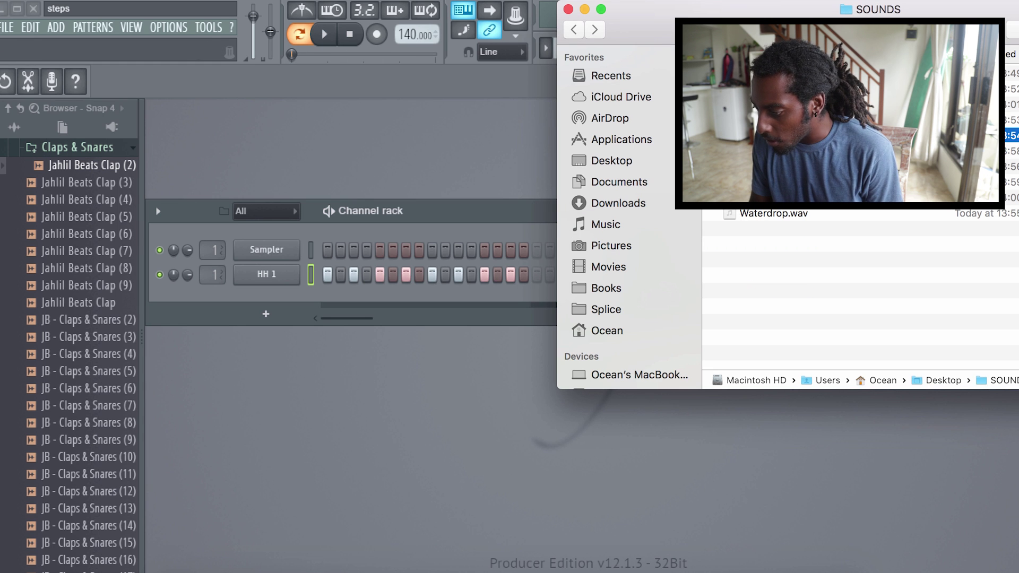
- Preview HH 2 in the SOUNDS folder and add it to the channel rack with a first-step hit
key(space)
key(space)
drag(754, 135, 575, 284)
click(334, 296)
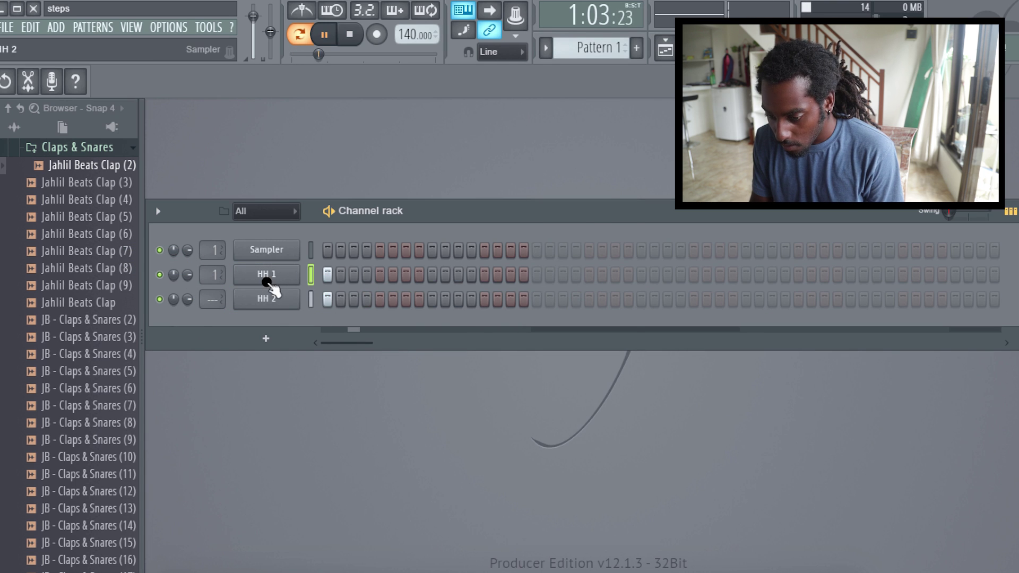
- With HH 2 routed to mixer track 2, raise its time-stretching pitch and fade out its tail
click(266, 297)
drag(441, 230, 443, 78)
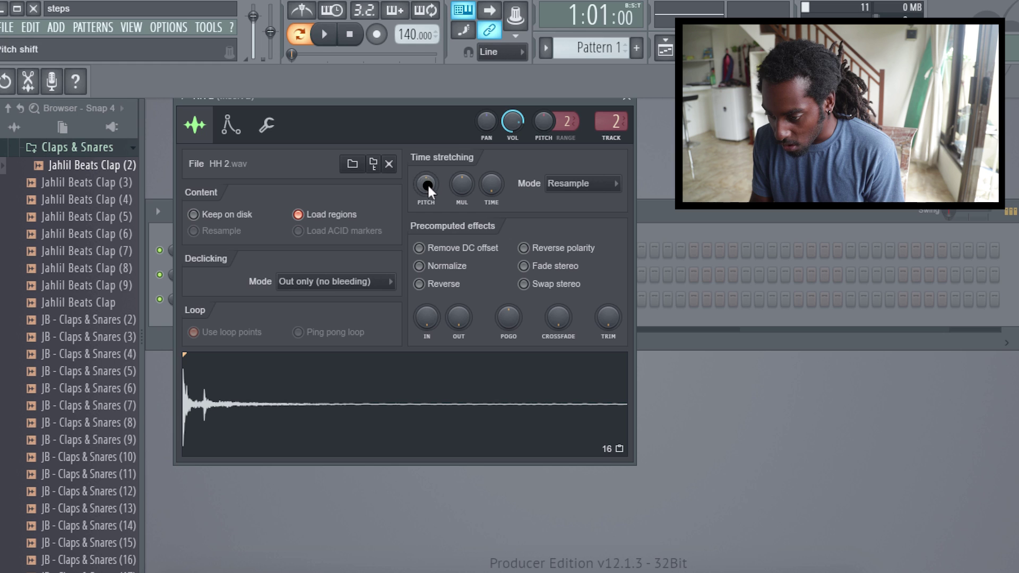
drag(426, 185, 426, 175)
key(space)
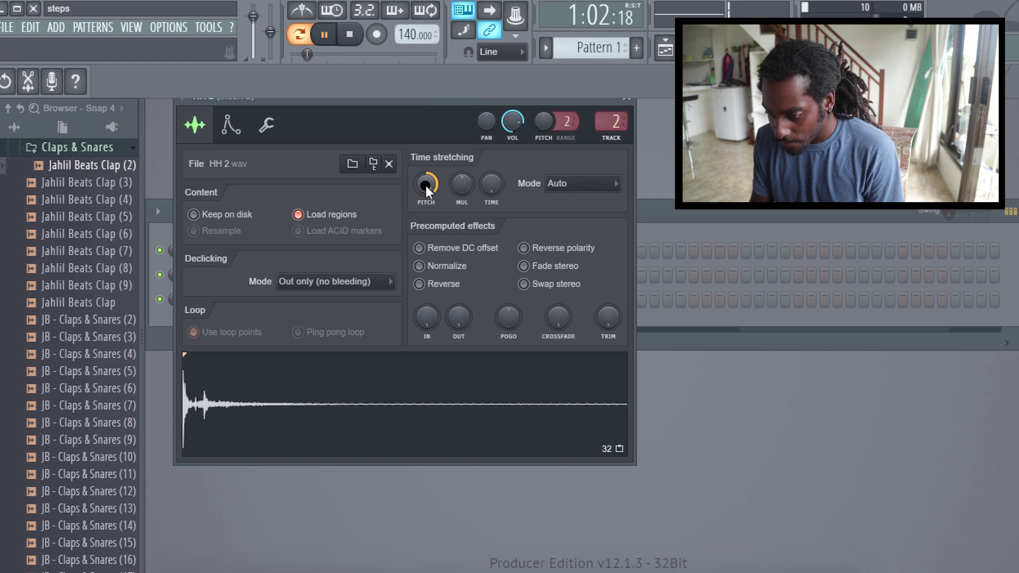
key(space)
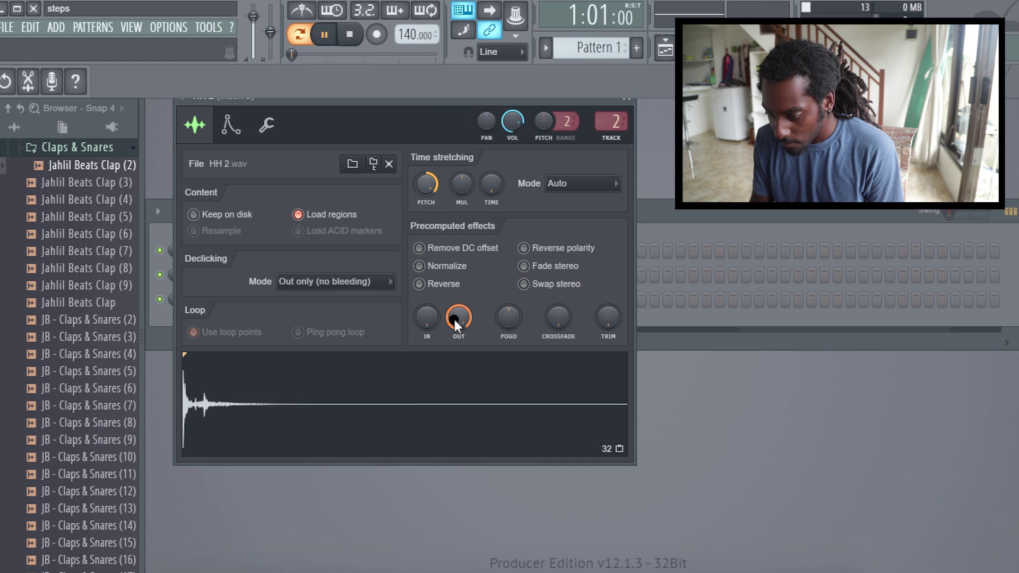
click(626, 99)
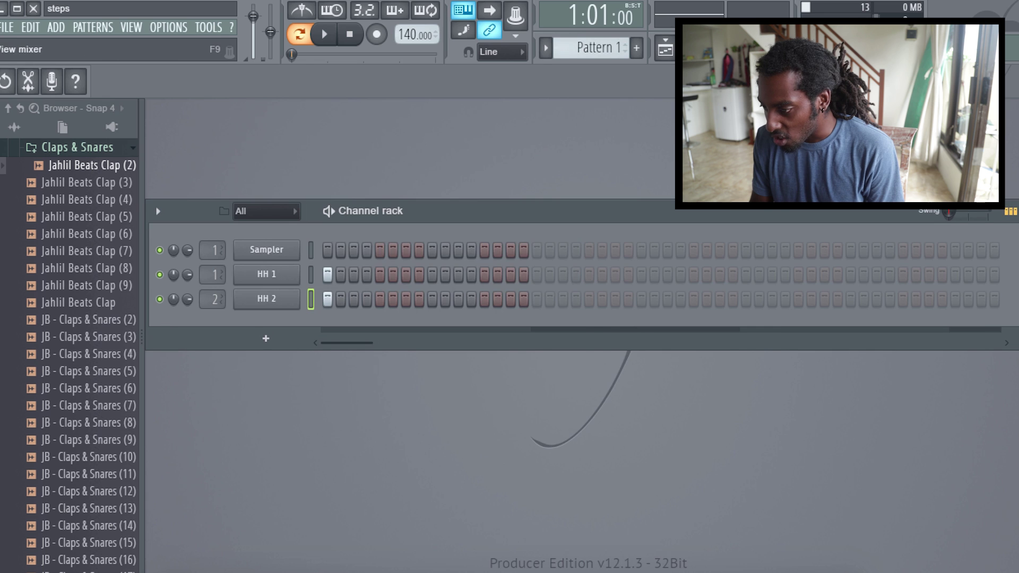
- Lower the volume fader of mixer insert 2 to balance HH 2 against HH 1, and close the mixer
key(F9)
drag(225, 363, 223, 413)
key(space)
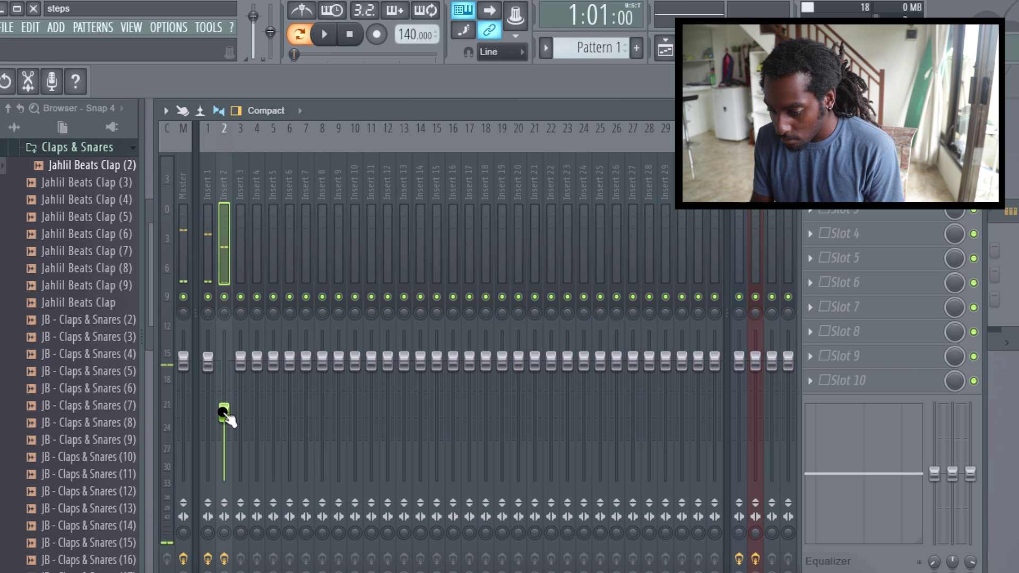
key(space)
key(F9)
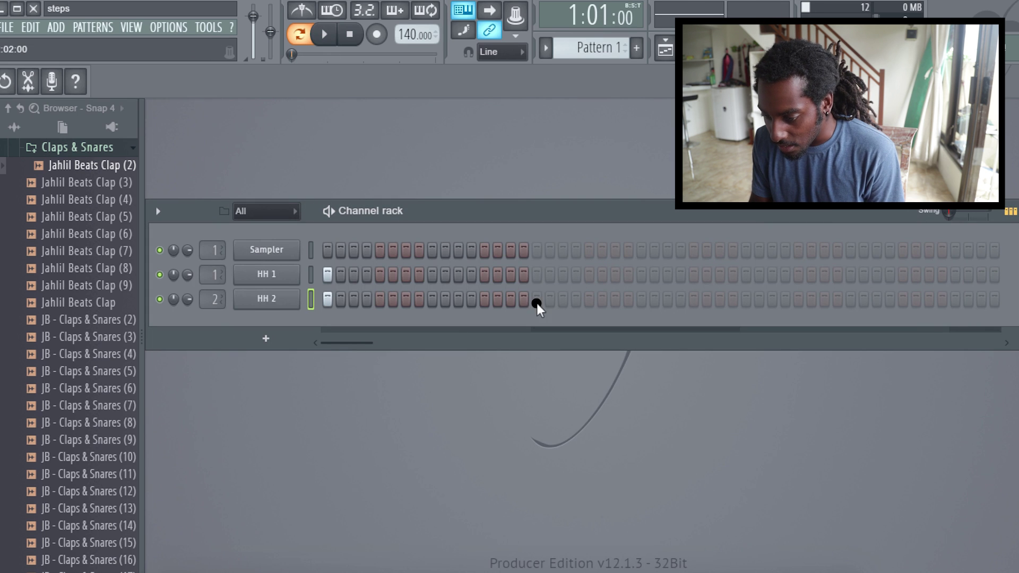
- Fill the HH 1 and HH 2 rows with consecutive hits and listen to the layered hi-hats
drag(341, 272, 460, 279)
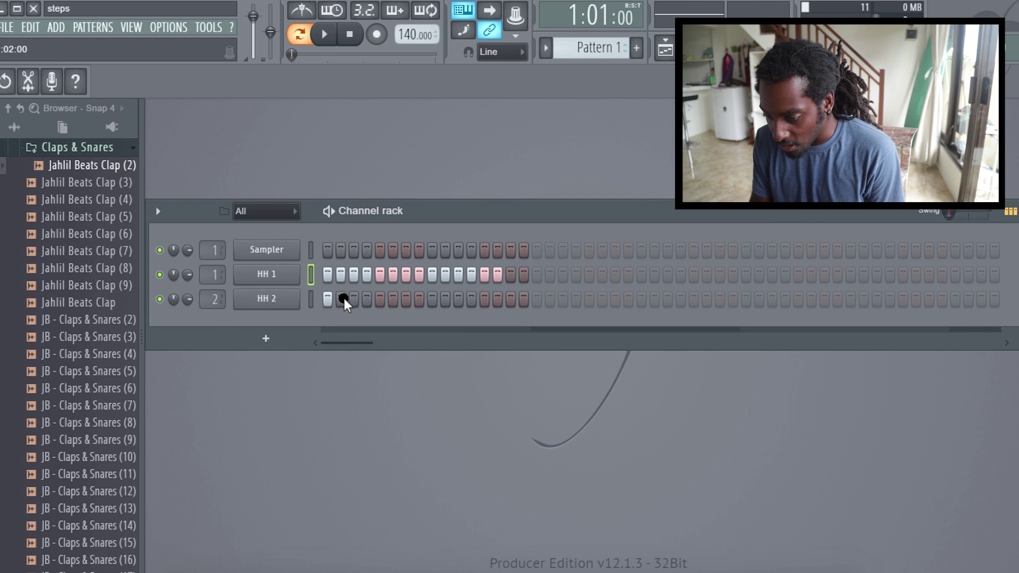
key(space)
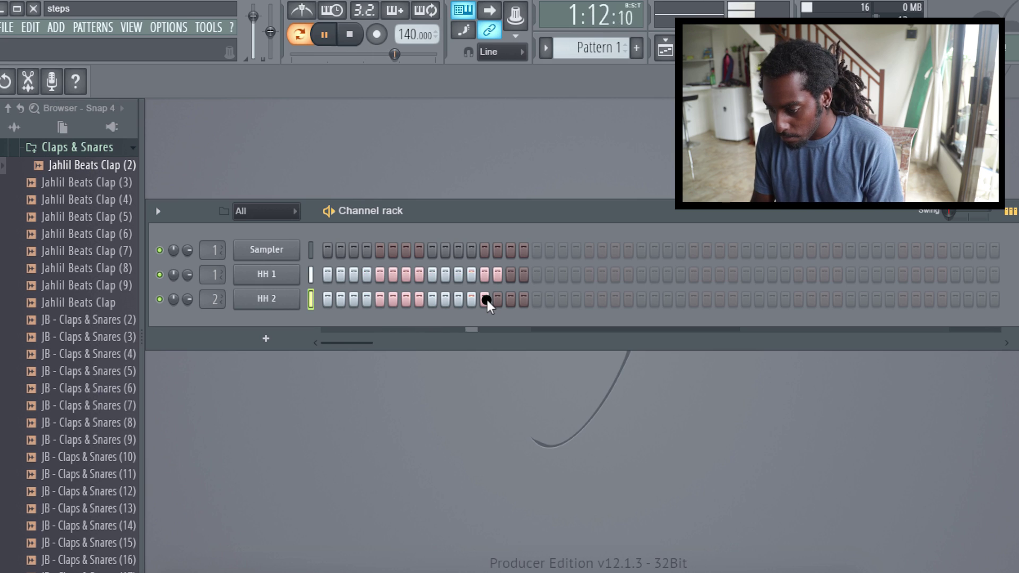
key(space)
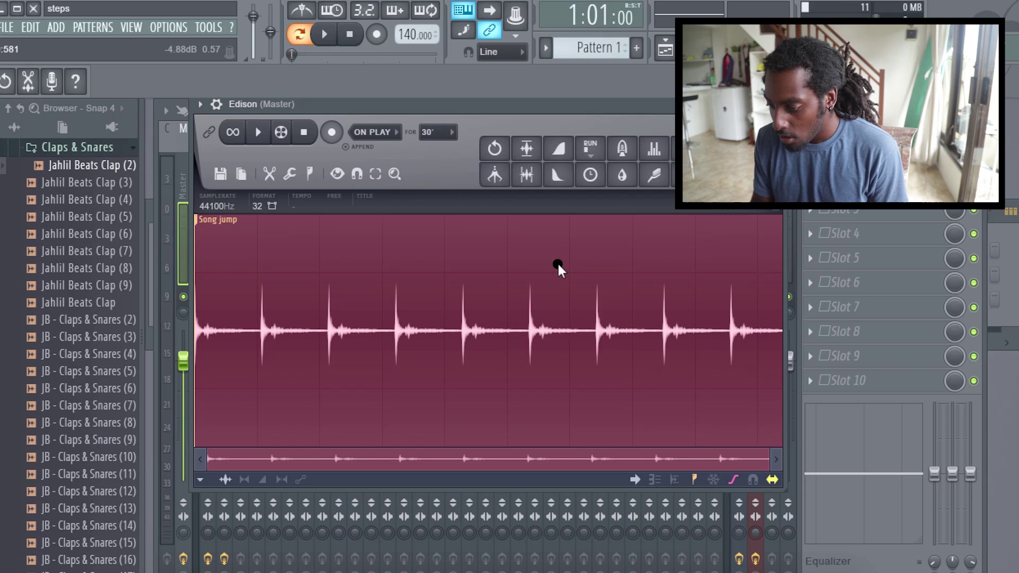
- Clear the recording of repeated hits by starting a new empty file in Edison
right_click(558, 263)
mouse_move(581, 273)
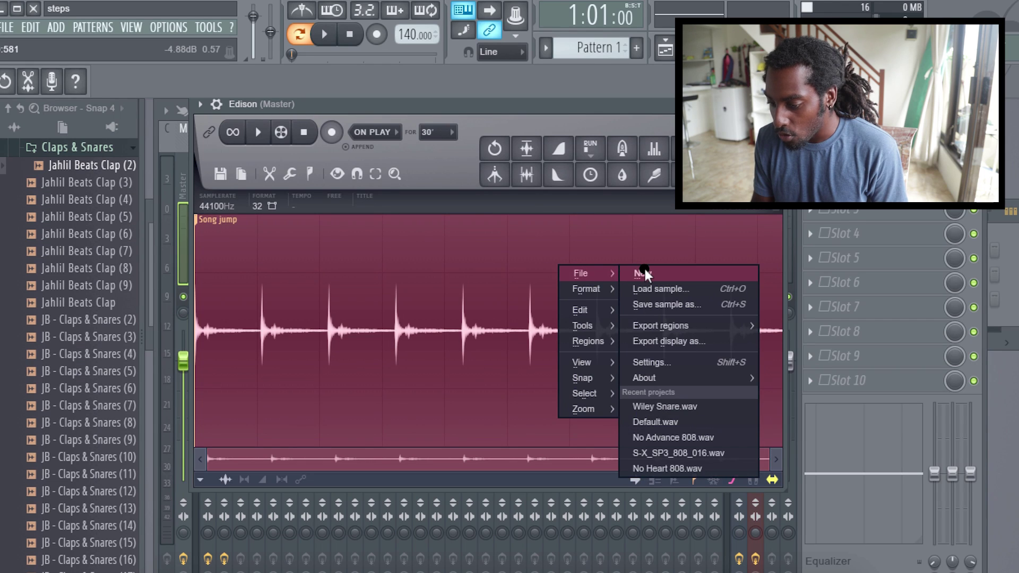
click(644, 268)
- Record a single hit of the layered hi-hats into Edison and save it as a sample
click(334, 134)
click(324, 34)
click(349, 34)
click(331, 132)
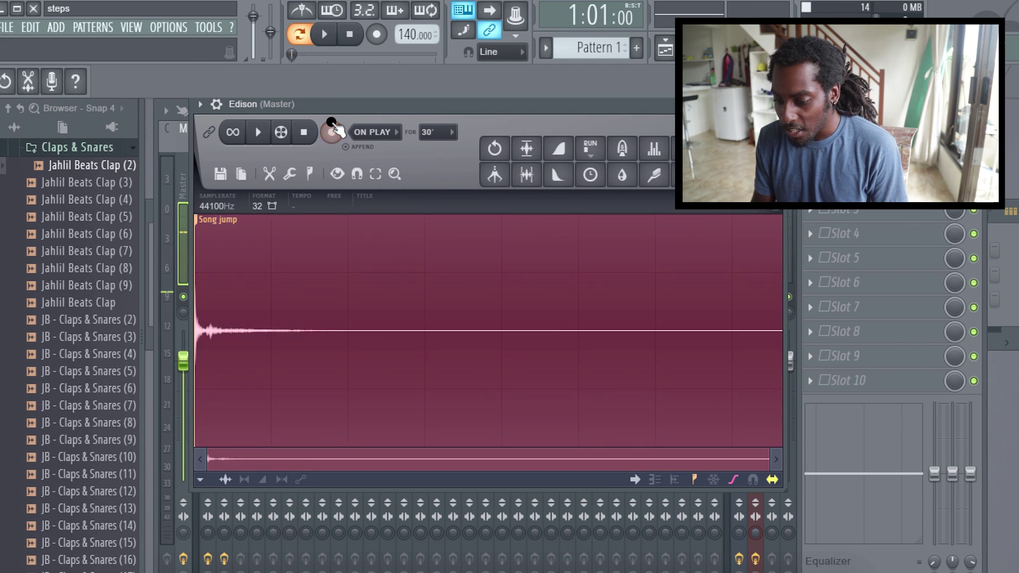
click(221, 174)
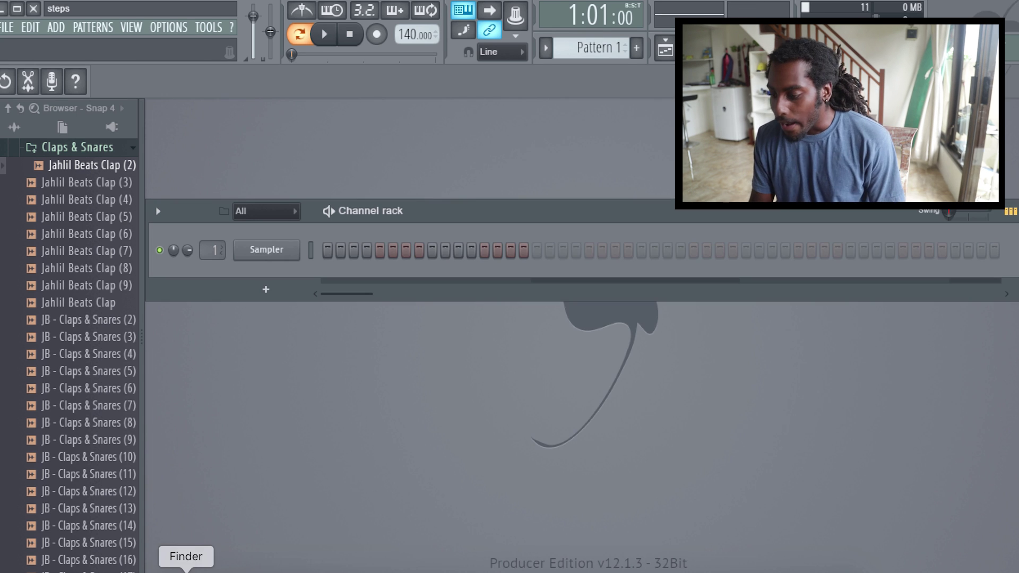
- Switch to Finder, preview Waterdrop.wav in the SOUNDS folder, and add it to the channel rack on mixer track 1
click(186, 572)
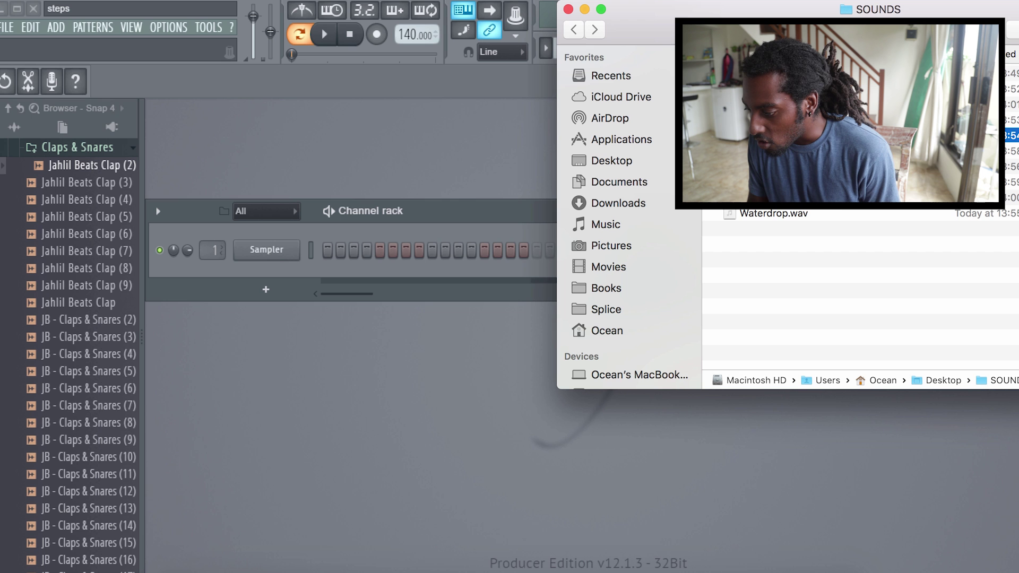
click(794, 213)
key(space)
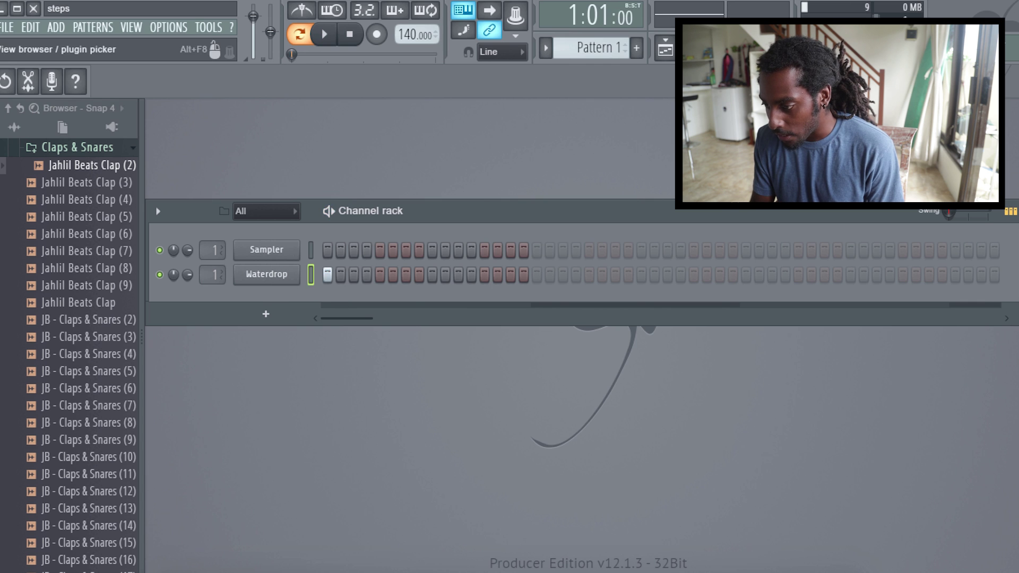
- Raise the volume fader of mixer insert 1 and audition the Waterdrop sample
key(F9)
drag(208, 358, 209, 335)
key(space)
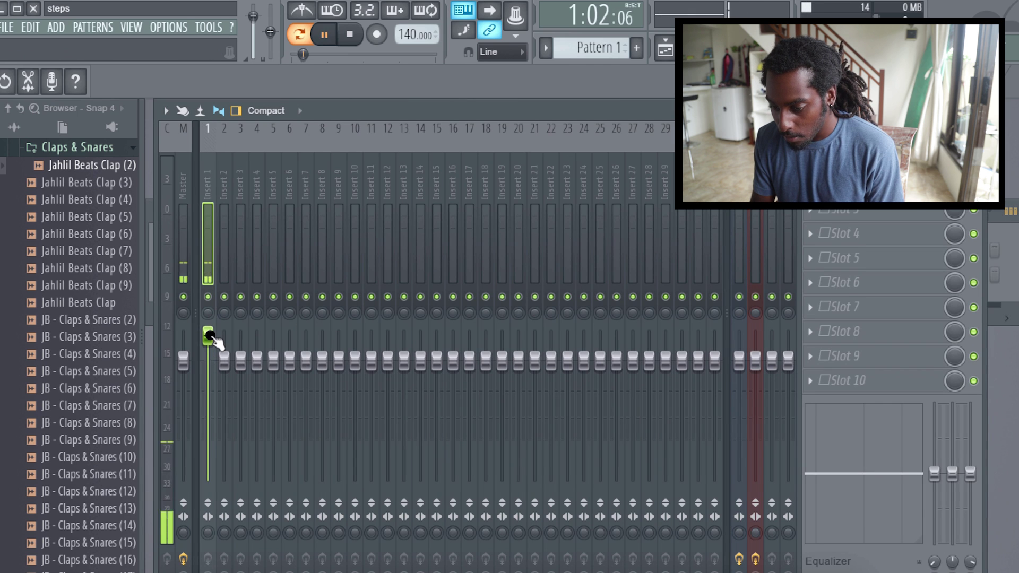
key(space)
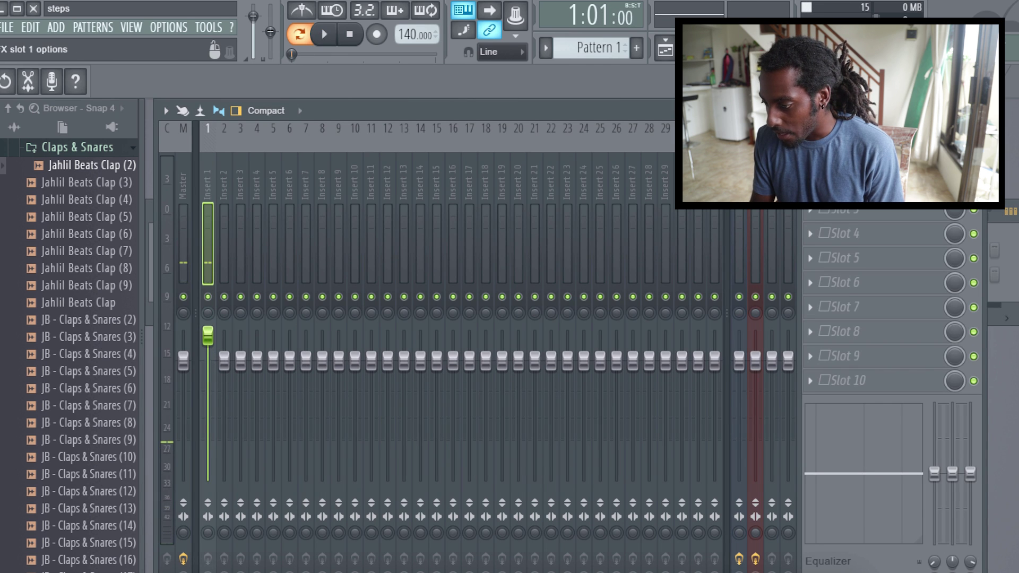
- Load Fruity Fast Dist in slot 1 of insert 1 and audition the distorted Waterdrop
click(811, 161)
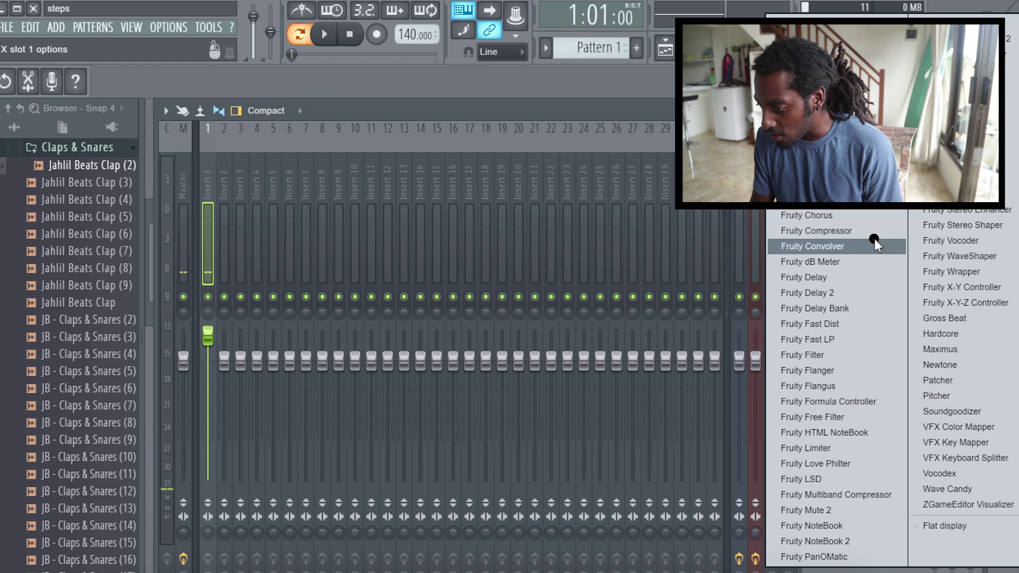
click(833, 324)
key(space)
key(space)
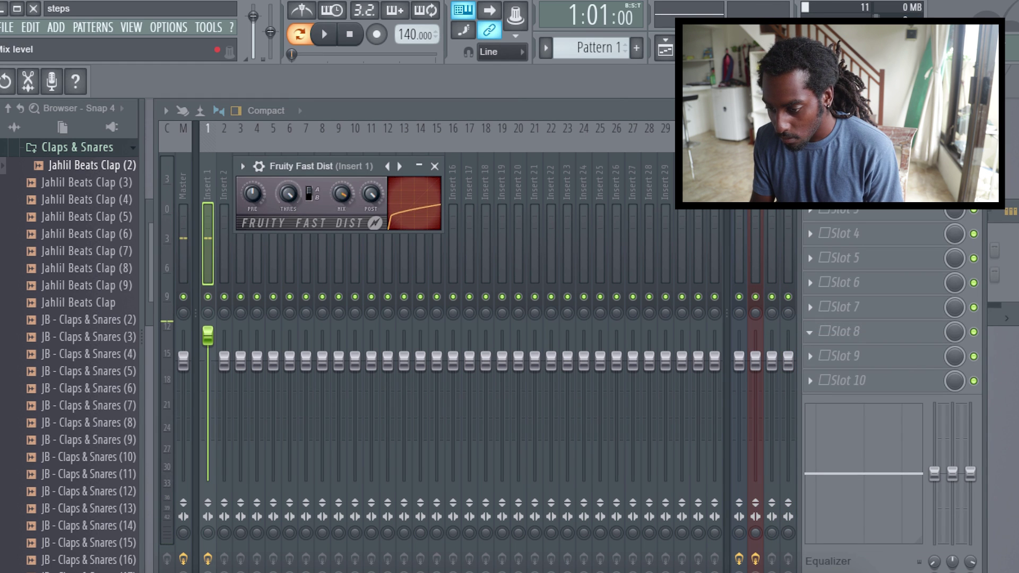
- Turn down the mix of Fruity Fast Dist on insert 1 by ear, and close the effect and mixer
key(space)
key(space)
key(space)
key(space)
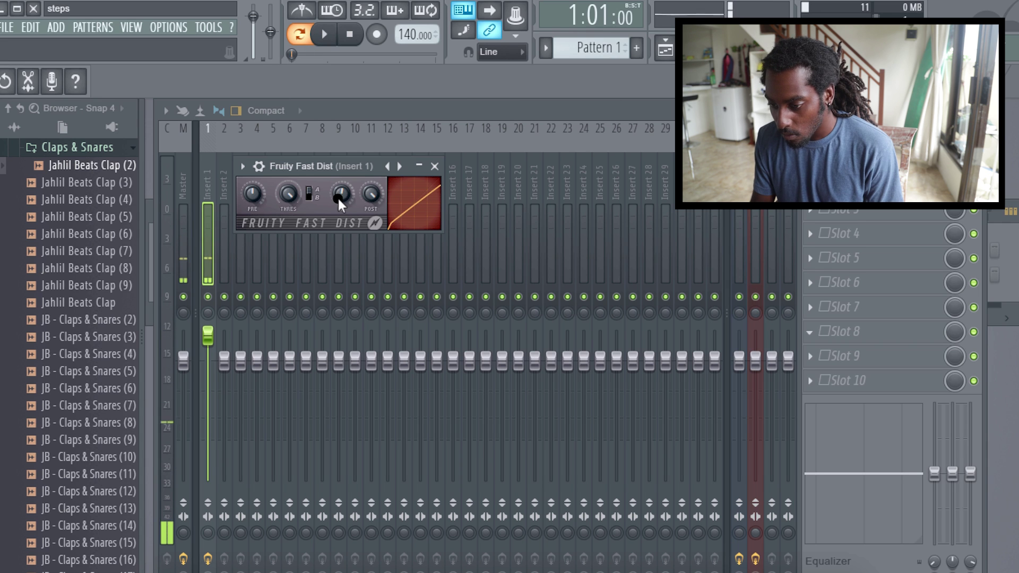
click(435, 167)
key(F9)
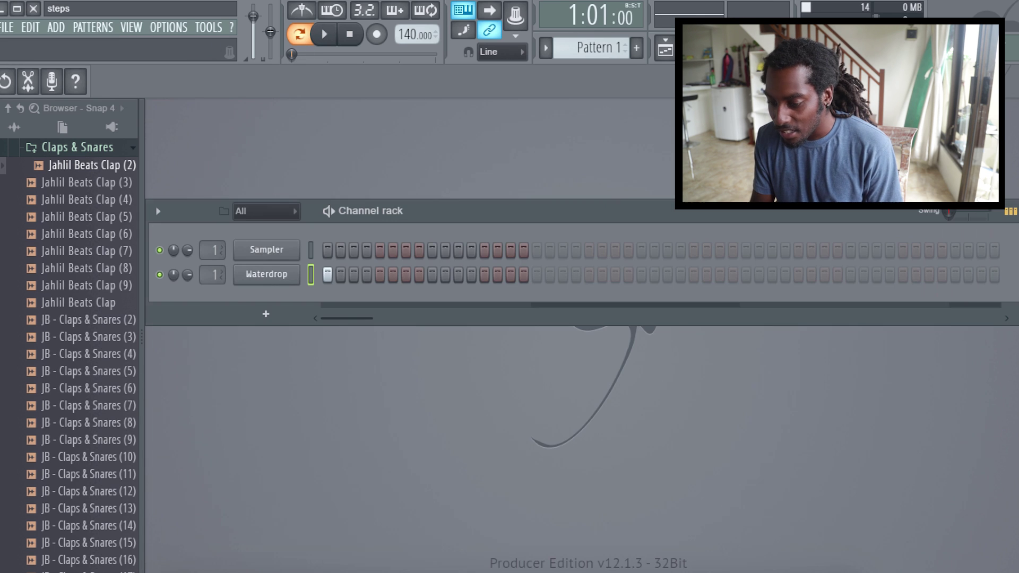
- Open the Waterdrop channel settings and adjust the sample's quick fade in and fade out by ear during playback
click(280, 275)
key(space)
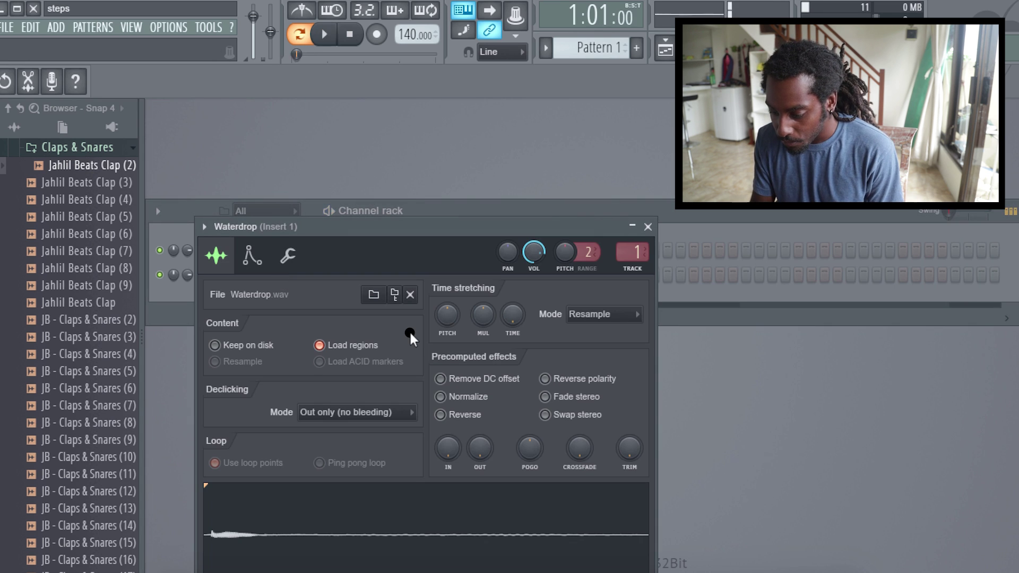
key(space)
drag(399, 222, 400, 81)
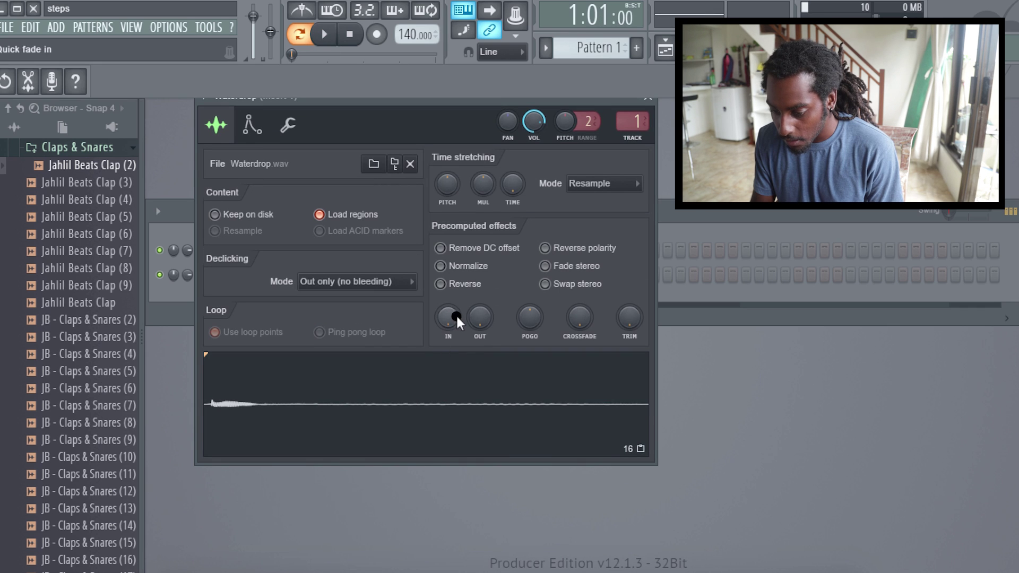
key(space)
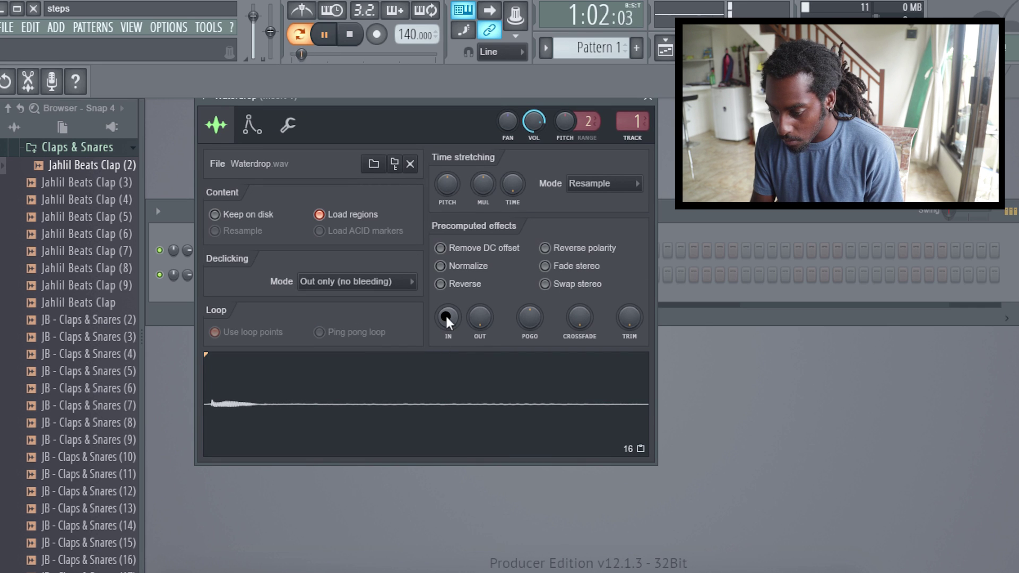
drag(476, 318, 477, 318)
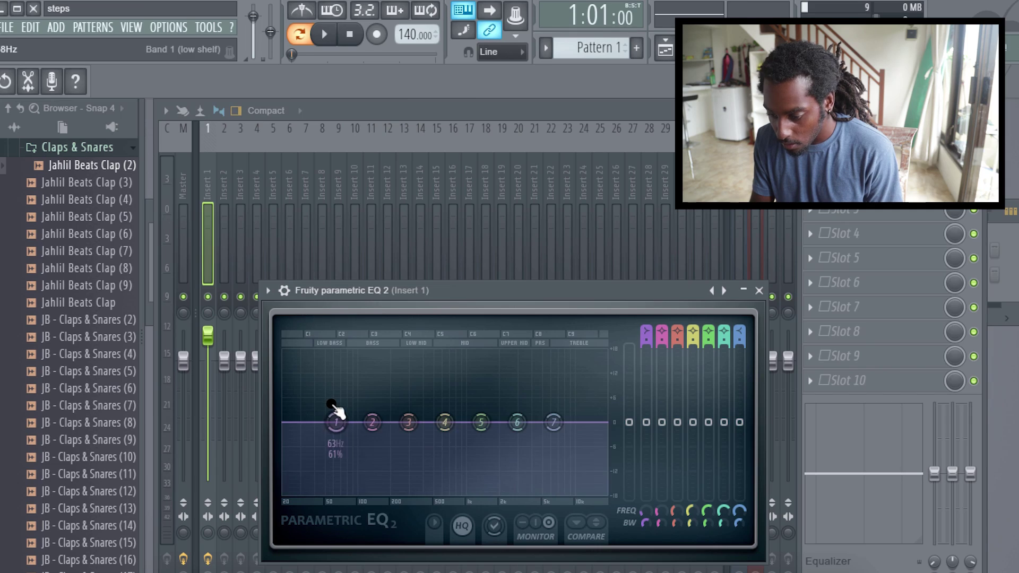
- In Fruity parametric EQ 2 on insert 1, cut band 1 fully and boost band 5 at 1363 Hz, audition, and close it
drag(335, 419, 413, 497)
drag(481, 423, 480, 381)
key(space)
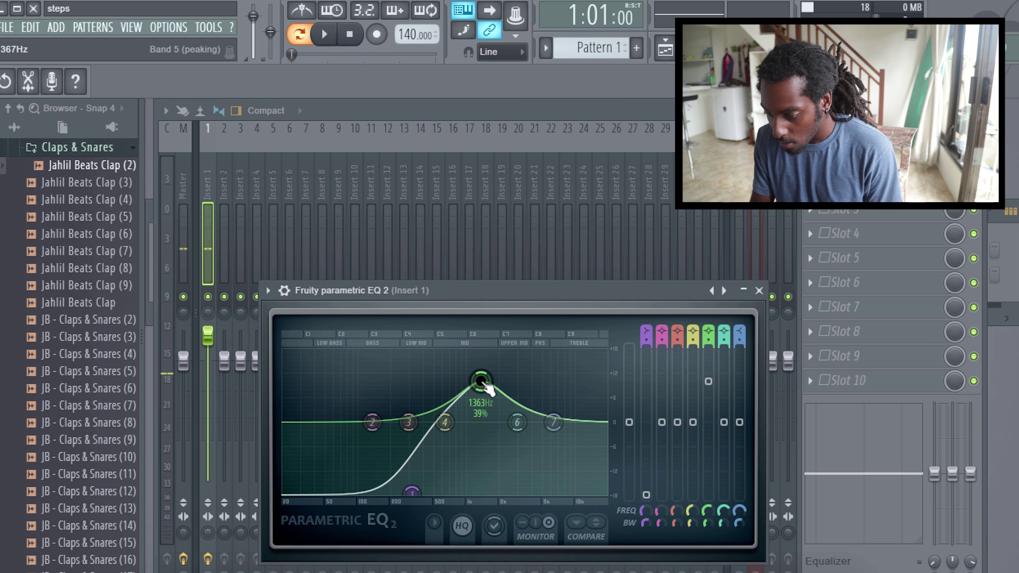
key(space)
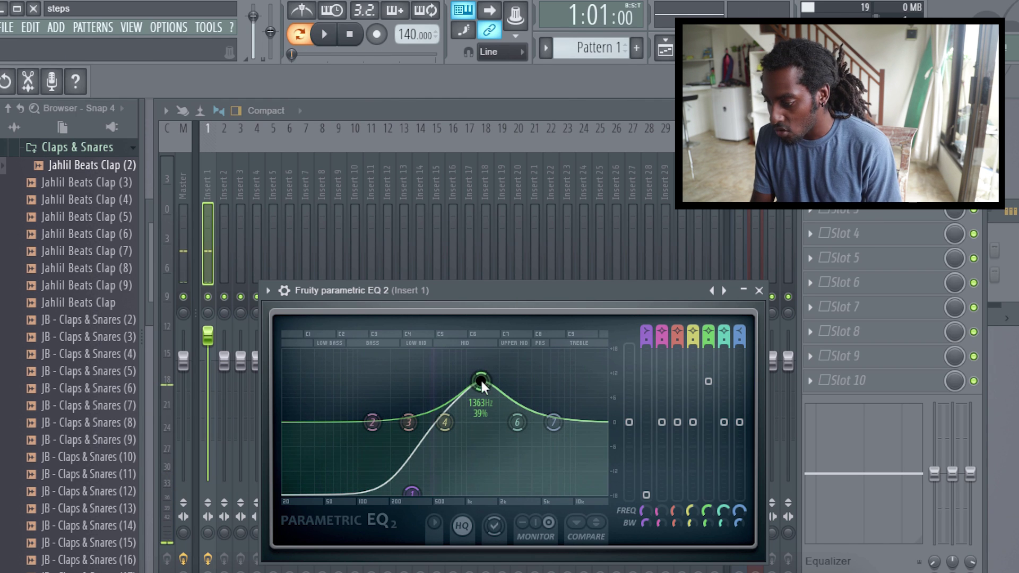
click(759, 290)
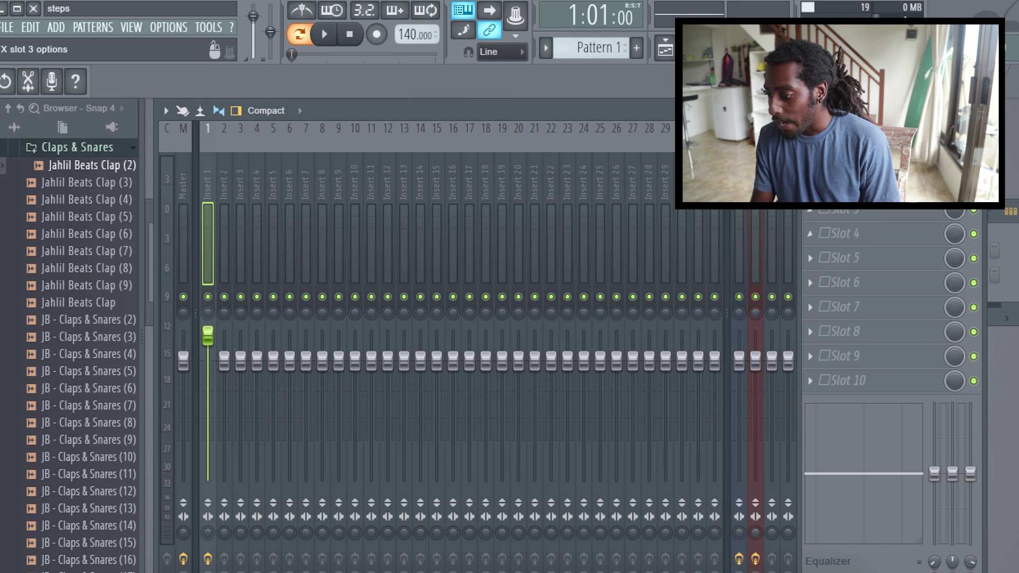
- Record the processed Waterdrop into Edison on the Master track and open the options for the recorded waveform
click(181, 175)
click(847, 160)
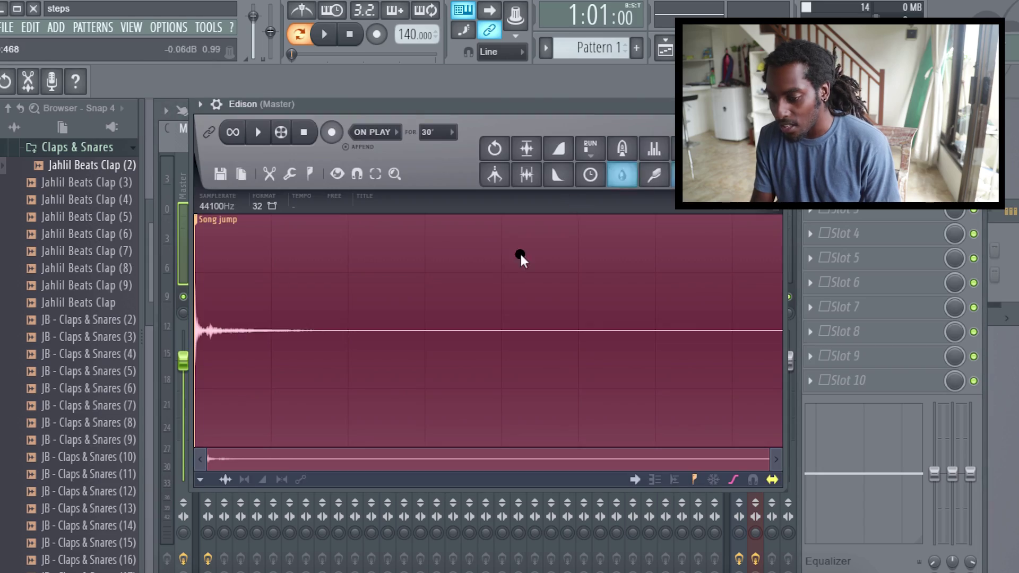
right_click(530, 295)
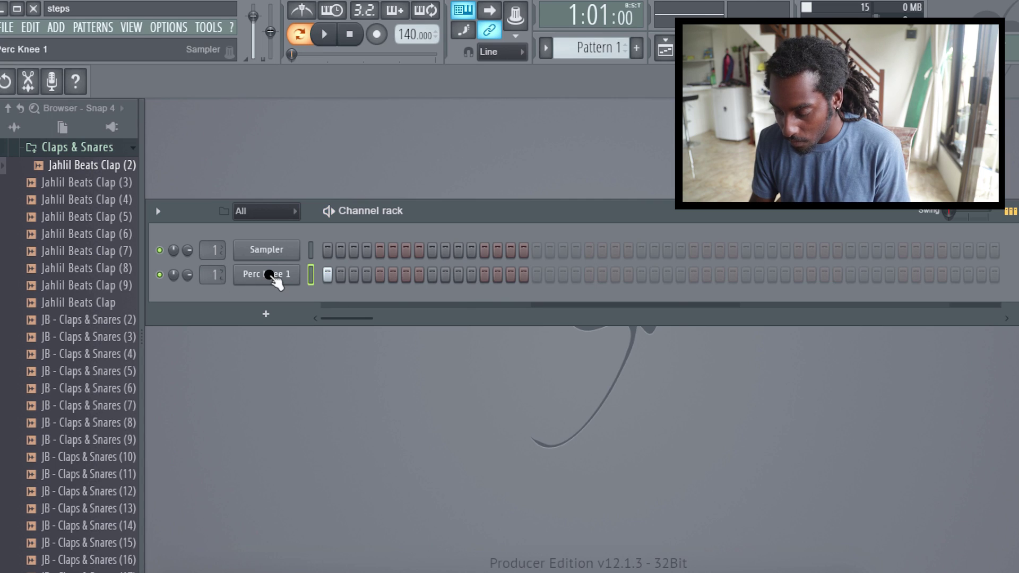
- Raise the Perc Knee 1 sample's time-stretching pitch, add a fade out and normalize it while auditioning
click(269, 274)
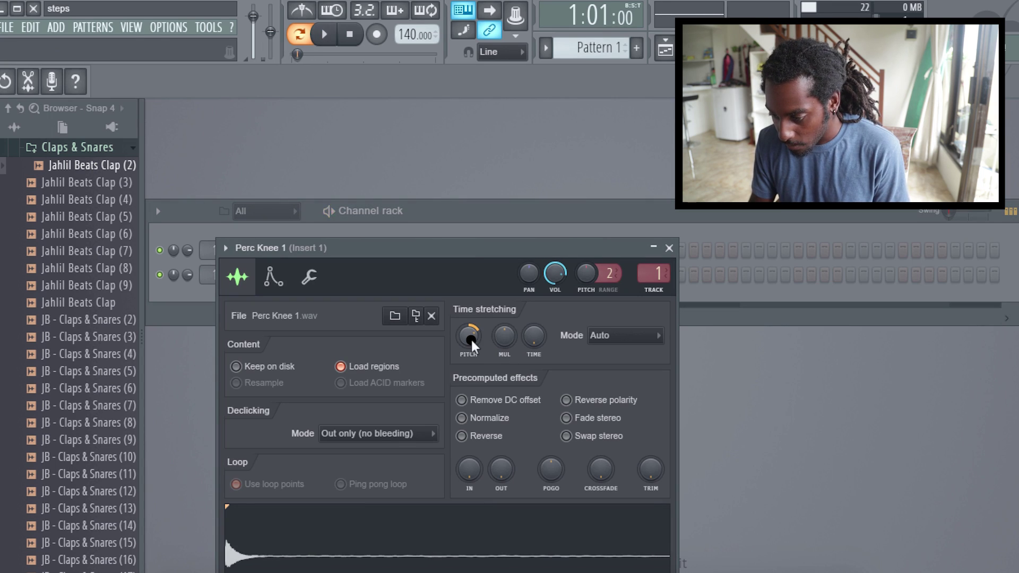
drag(413, 249, 403, 140)
key(space)
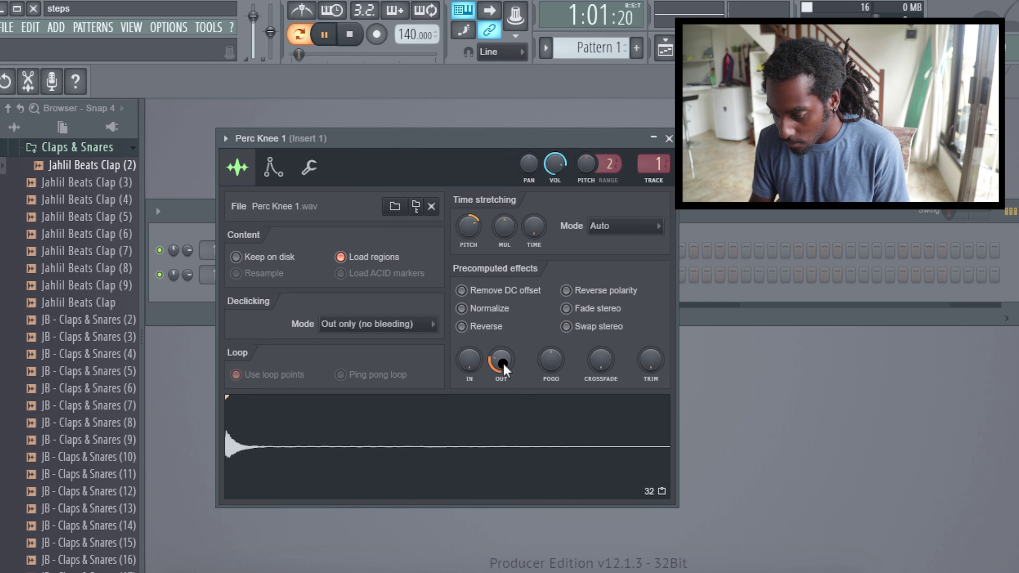
key(space)
click(463, 308)
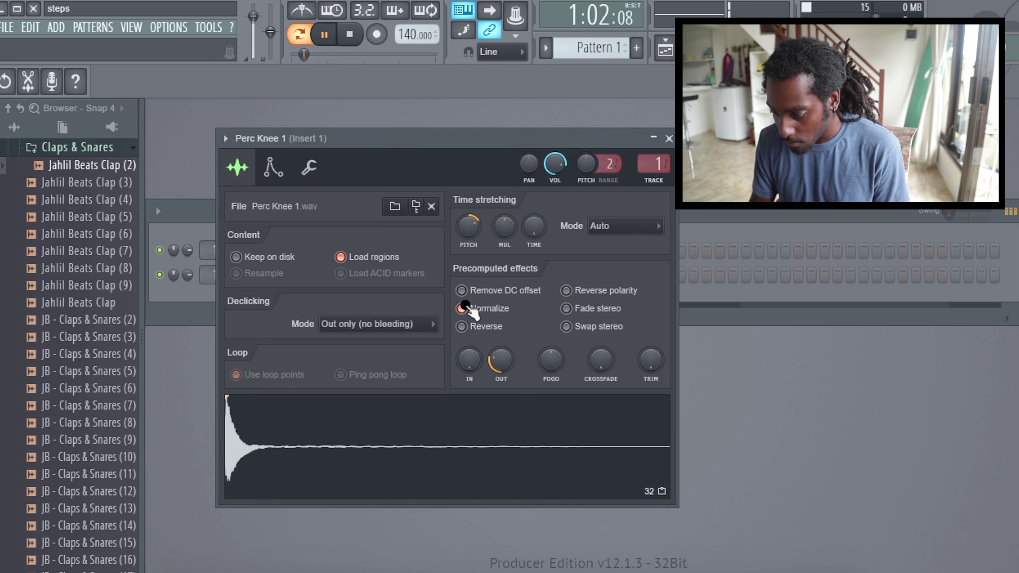
key(space)
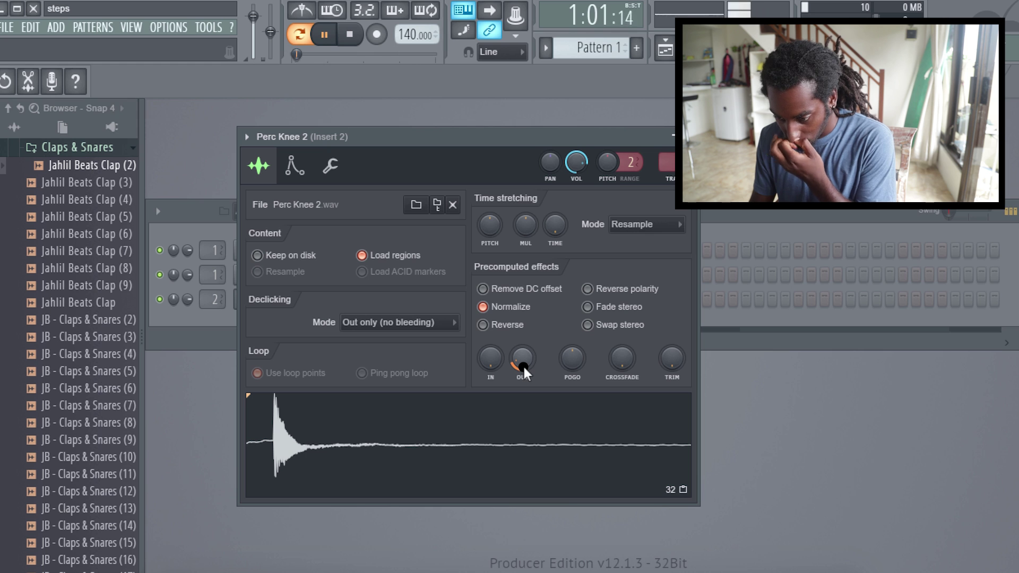
- Shape the Perc Knee 2 volume envelope with zero attack, and audition both knee percussion samples together
click(295, 166)
drag(280, 332, 280, 361)
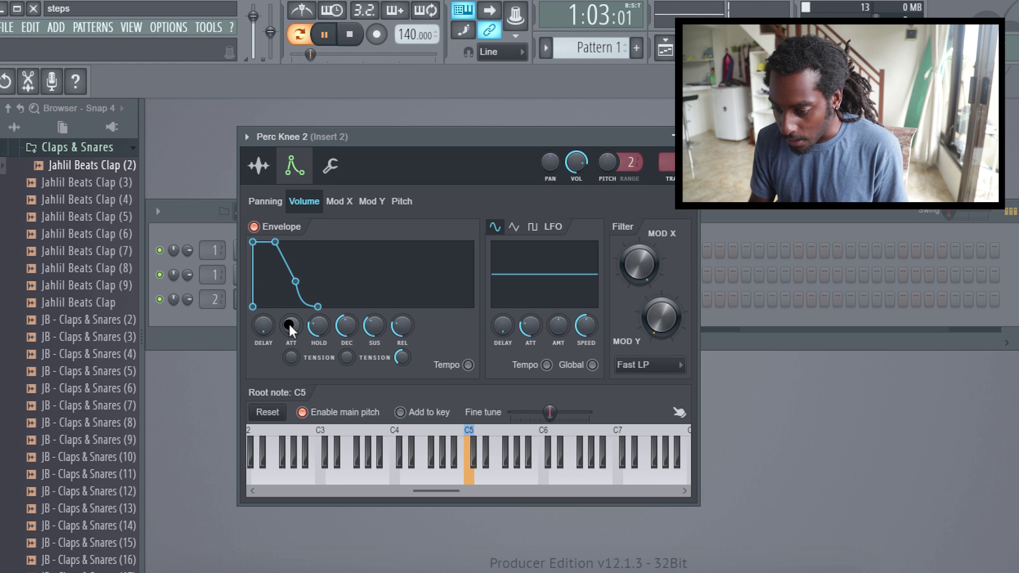
key(space)
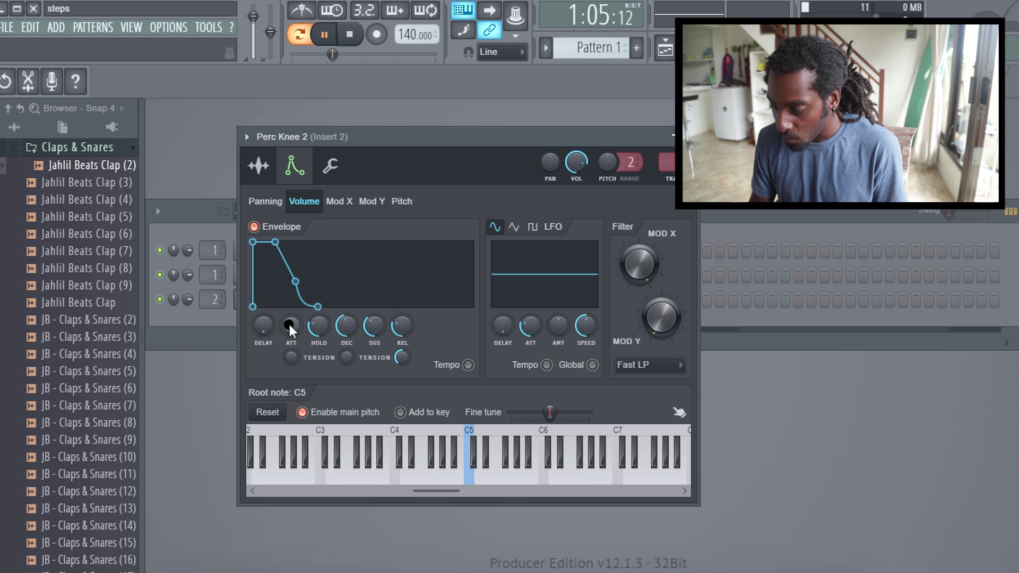
key(space)
key(space)
key(Escape)
key(space)
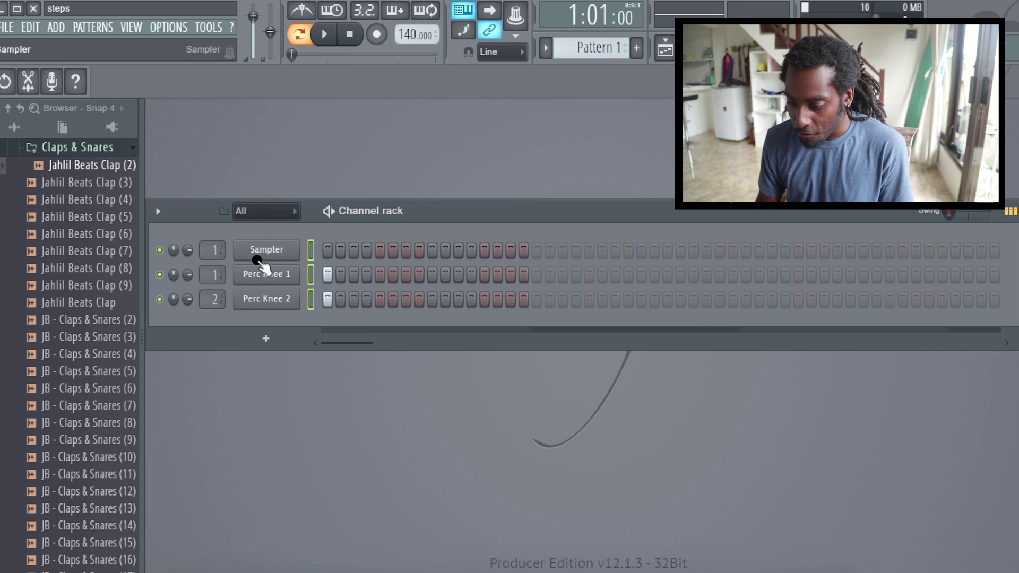
key(space)
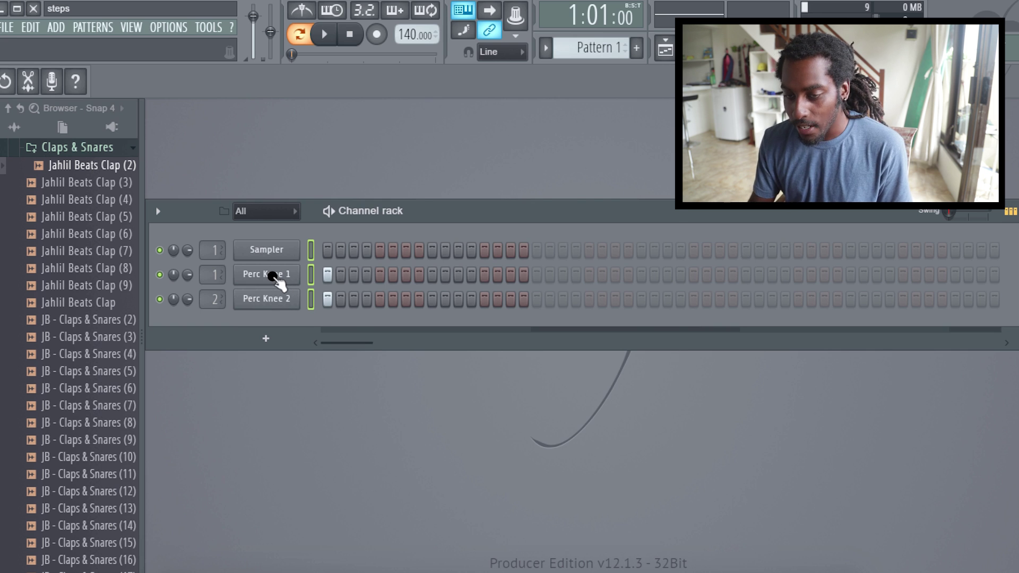
- Reduce the attack of the Perc Knee 1 volume envelope, and lower the insert 2 fader slightly in the mixer
click(273, 281)
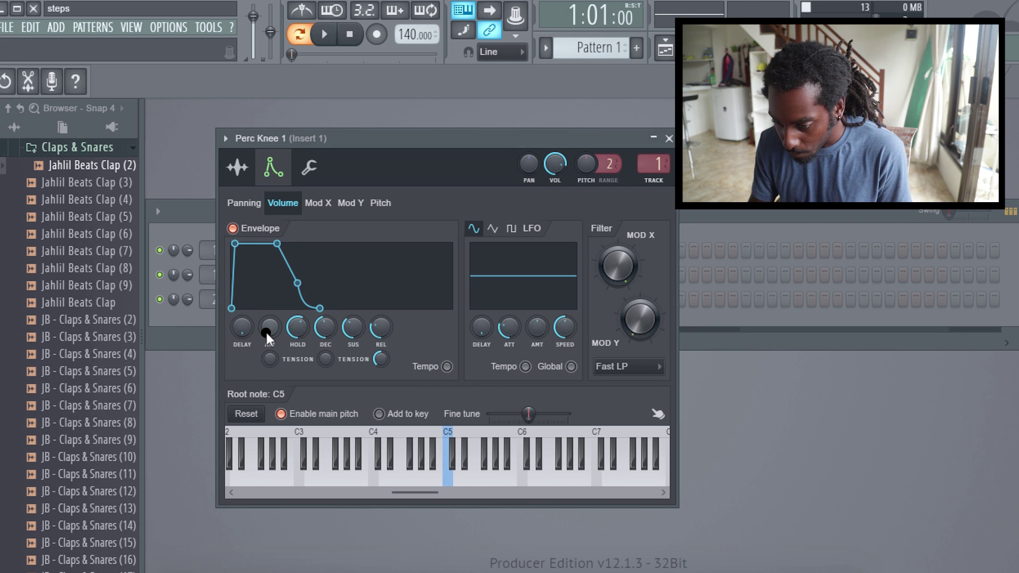
key(F9)
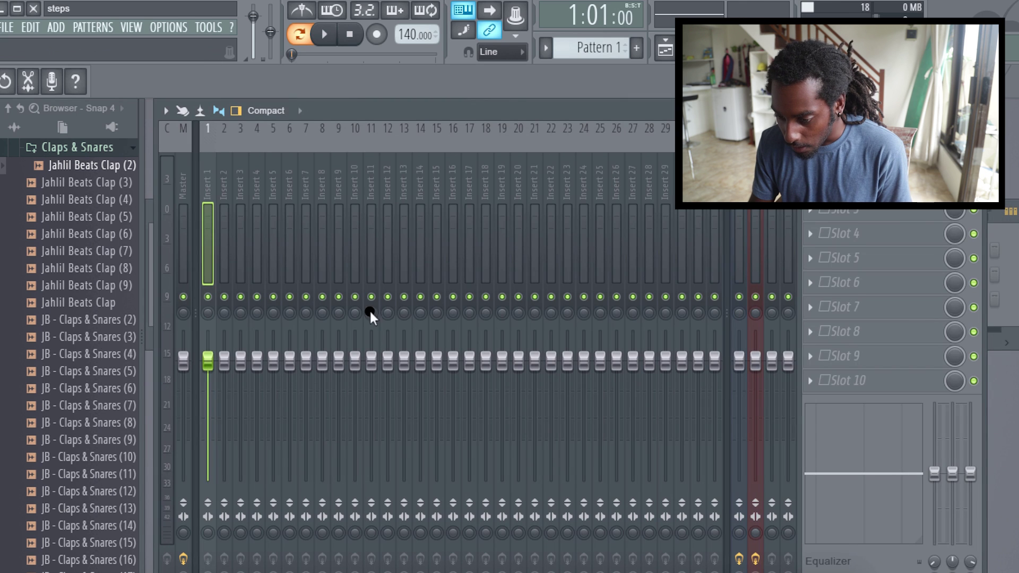
drag(232, 365, 232, 378)
key(space)
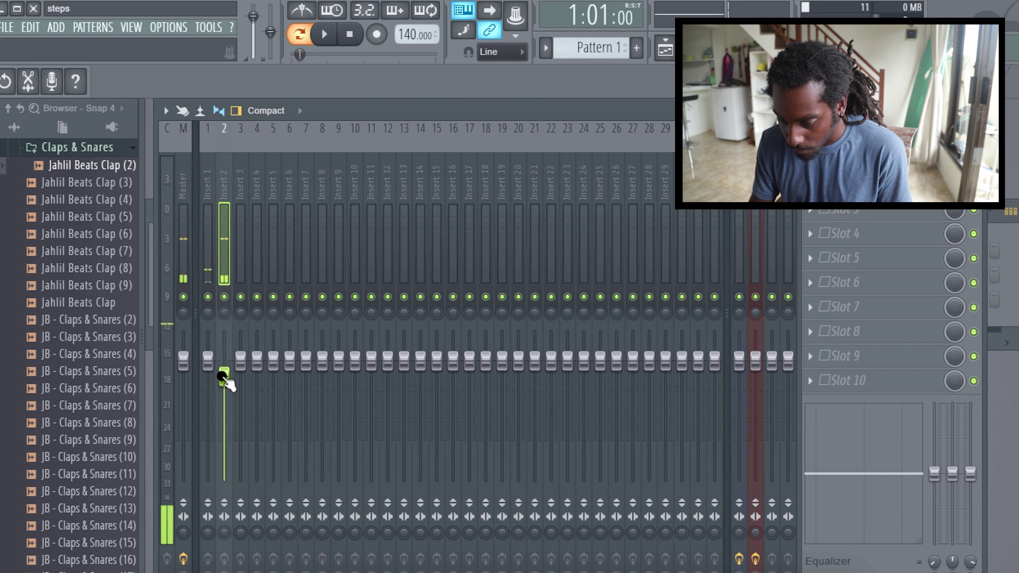
key(space)
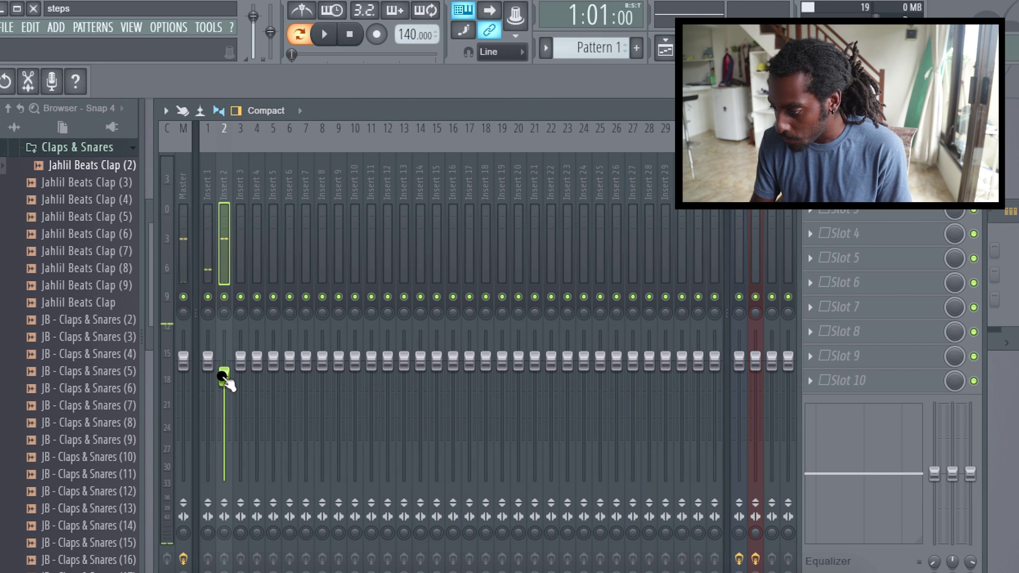
- Load Fruity parametric EQ 2 in slot 1 of insert 2, cut band 1, slightly boost band 7, and close the EQ and mixer
click(811, 160)
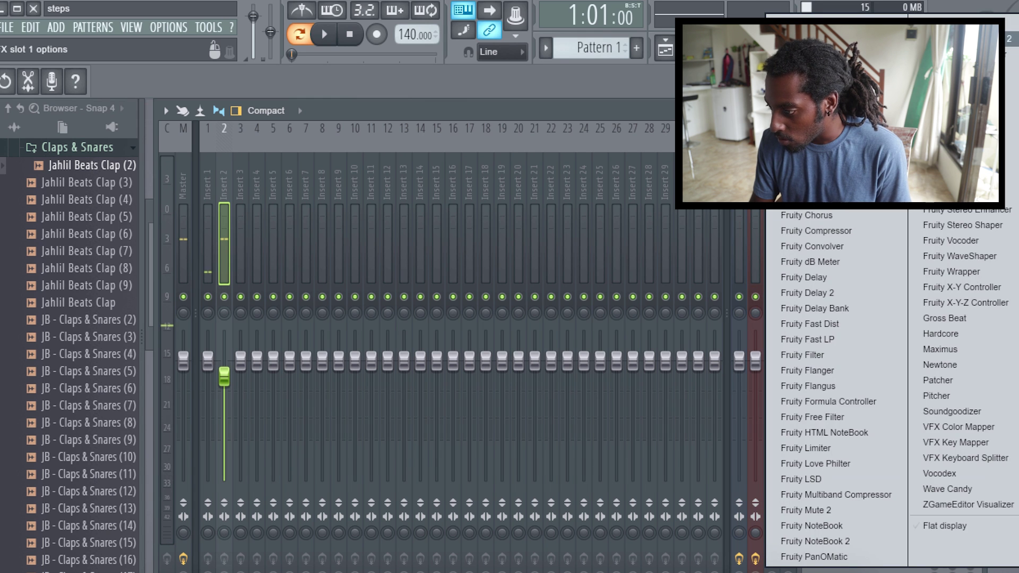
click(964, 39)
drag(333, 288, 461, 361)
key(space)
key(space)
drag(549, 289, 549, 275)
key(space)
key(space)
click(754, 155)
click(979, 110)
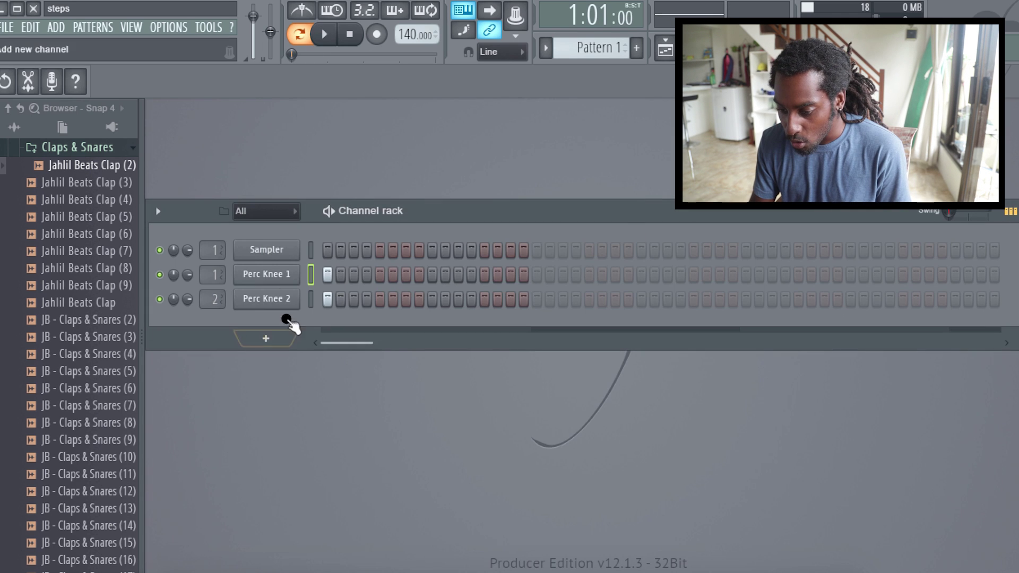
- Adjust the time-stretching pitch of the Perc Knee 2 sample by ear
click(265, 298)
click(269, 166)
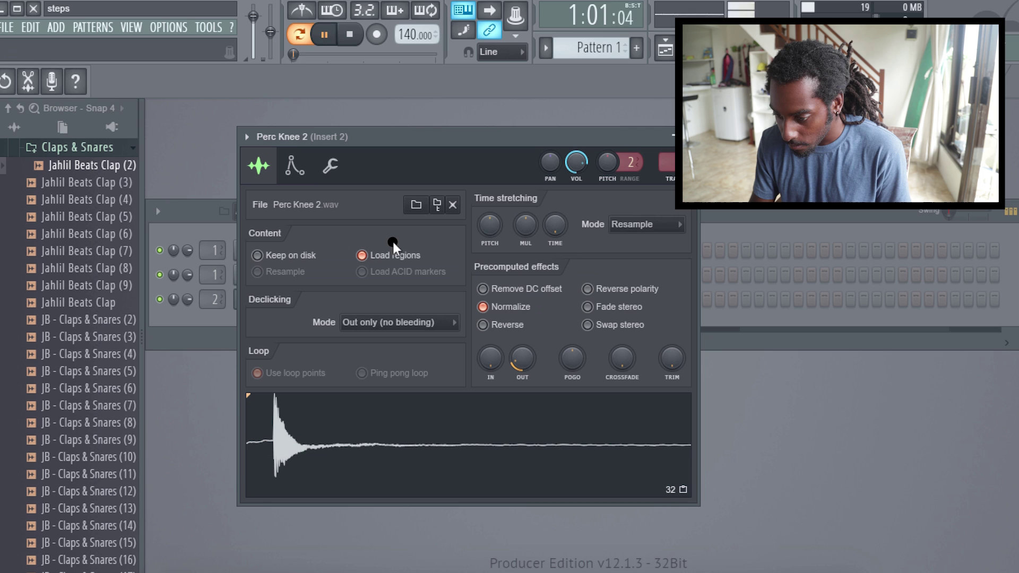
key(space)
drag(489, 224, 488, 224)
key(space)
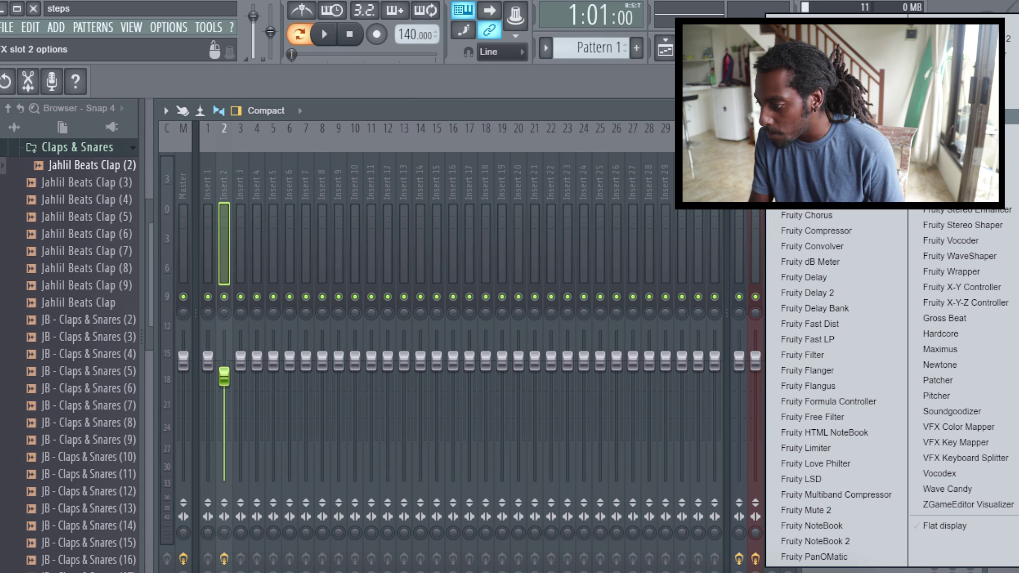
- Load Fruity Reeverb 2 in slot 2 of insert 2, adjust its level by ear, and audition the layered percussion
click(950, 117)
key(space)
mouse_move(616, 222)
mouse_down()
mouse_move(618, 260)
mouse_move(617, 225)
mouse_up()
key(space)
key(space)
click(660, 185)
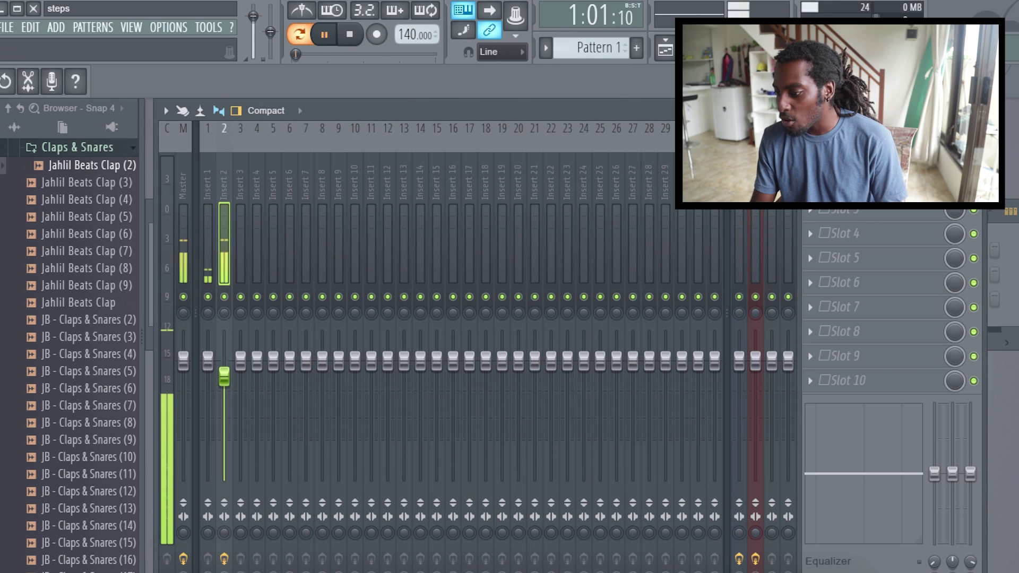
key(space)
key(F9)
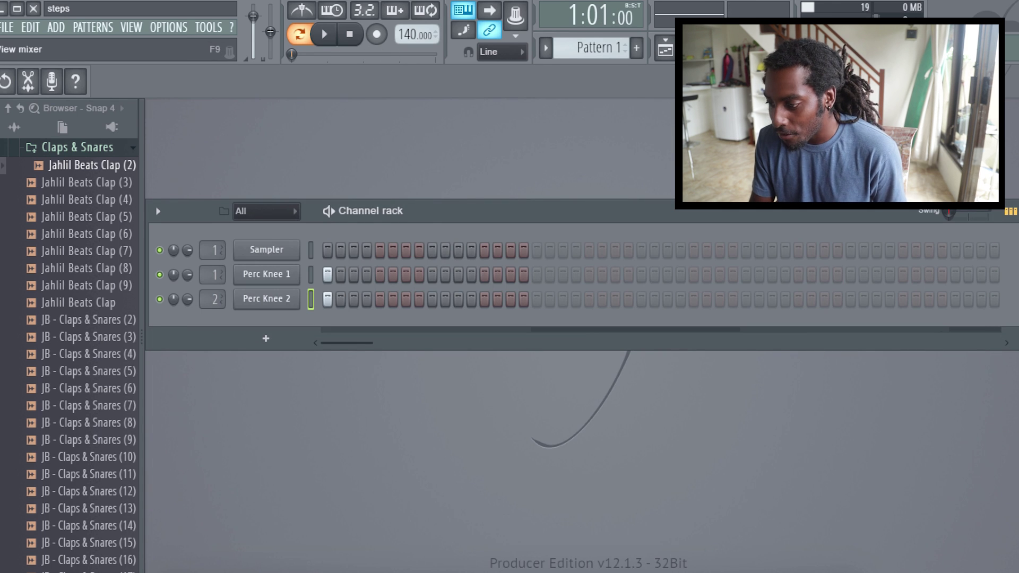
key(F9)
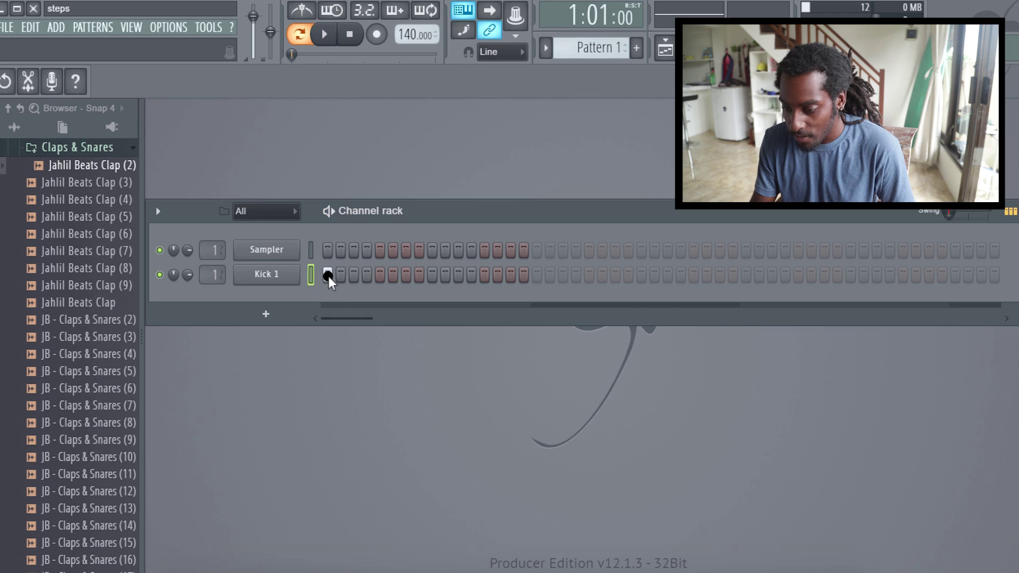
- Normalize the Kick 1 sample, raise its fade out to maximum, and audition it
click(283, 274)
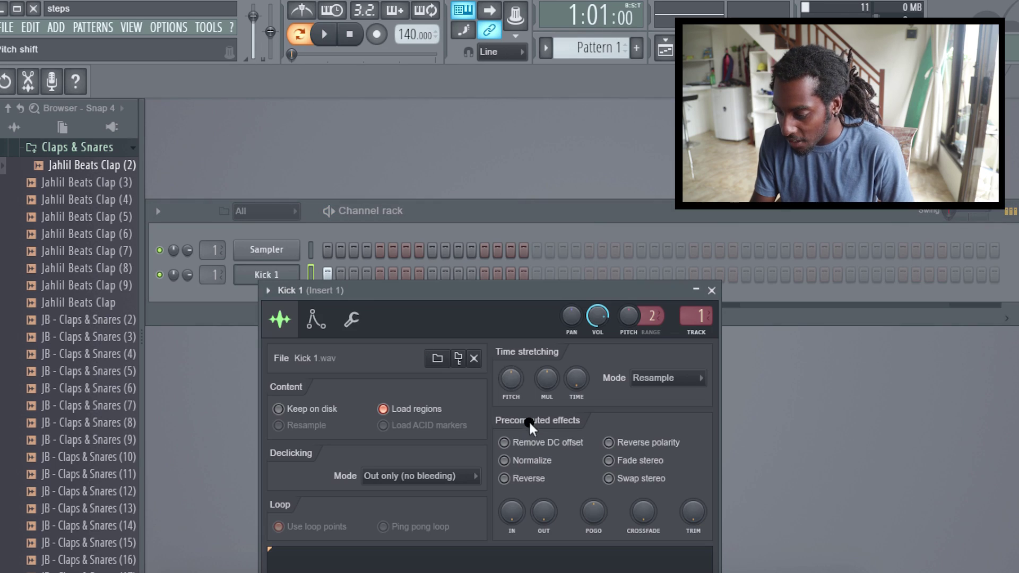
click(504, 461)
drag(440, 287, 437, 171)
drag(533, 399, 513, 425)
key(space)
key(space)
key(space)
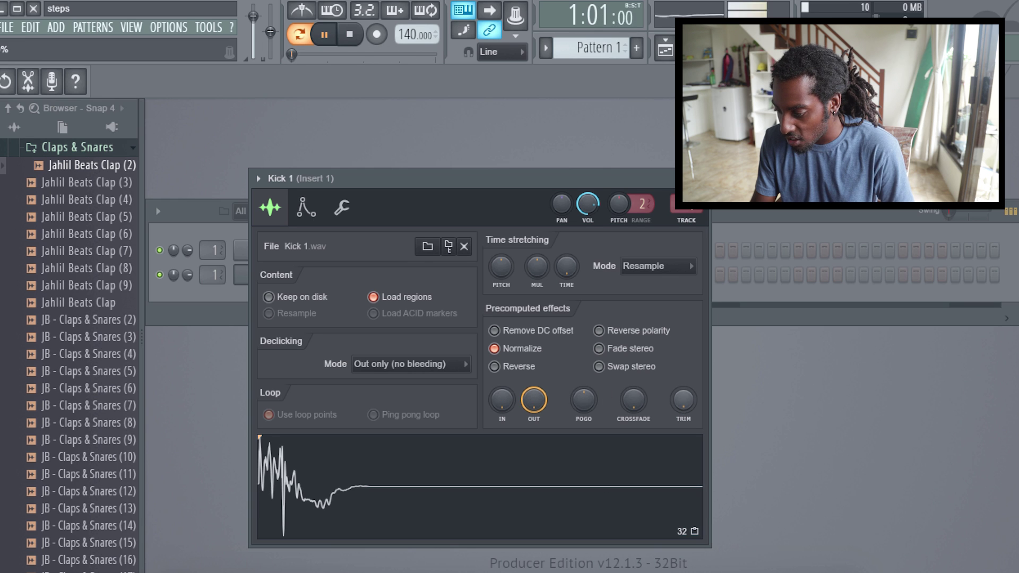
- Trim the silence off the Kick 1 sample and raise its pitch slightly with the stretch mode on Auto
drag(682, 402, 681, 393)
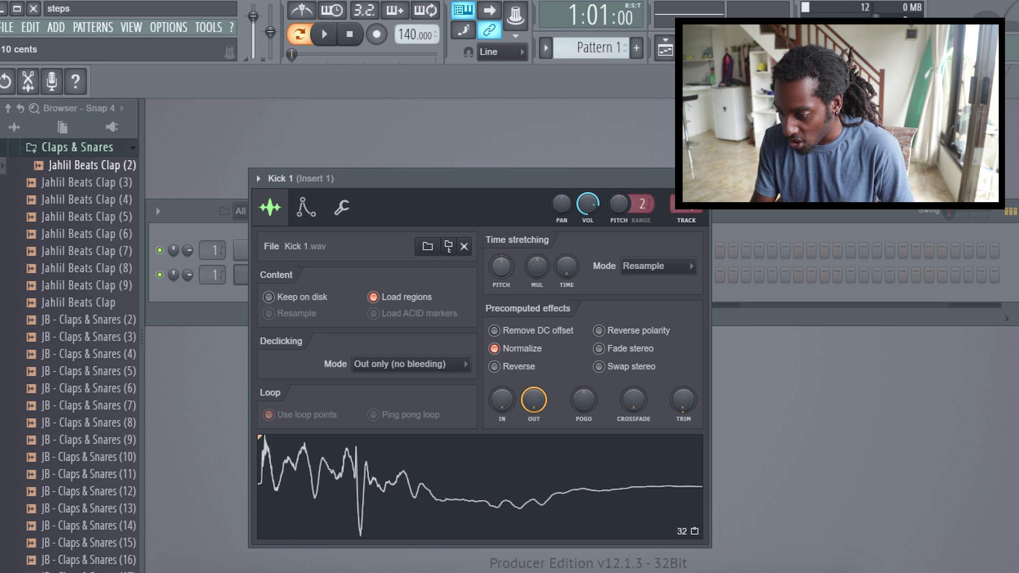
drag(504, 268, 505, 264)
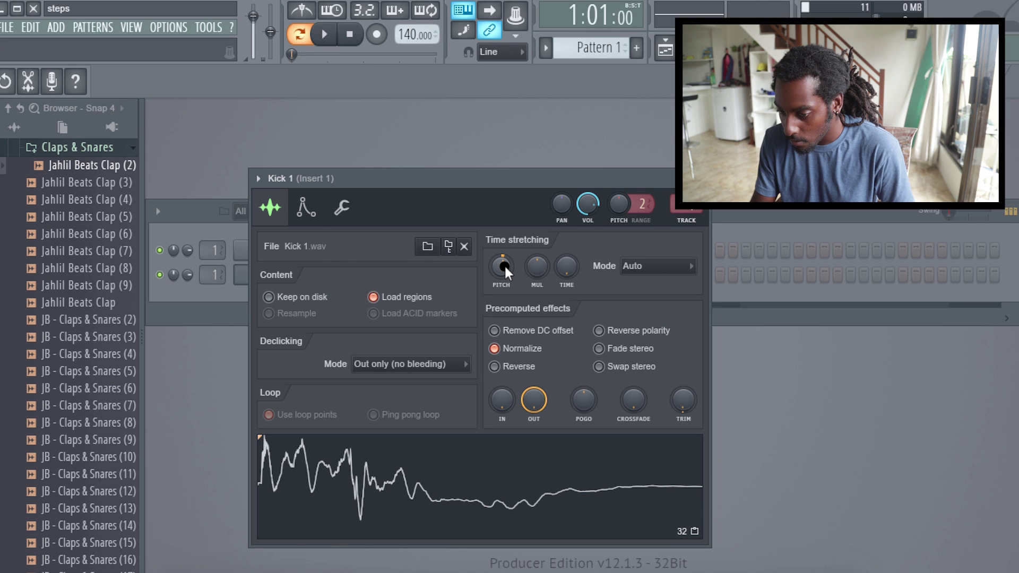
- Shape the Kick 1 volume envelope with zero attack and adjust its hold time by ear
click(306, 207)
drag(372, 175, 360, 95)
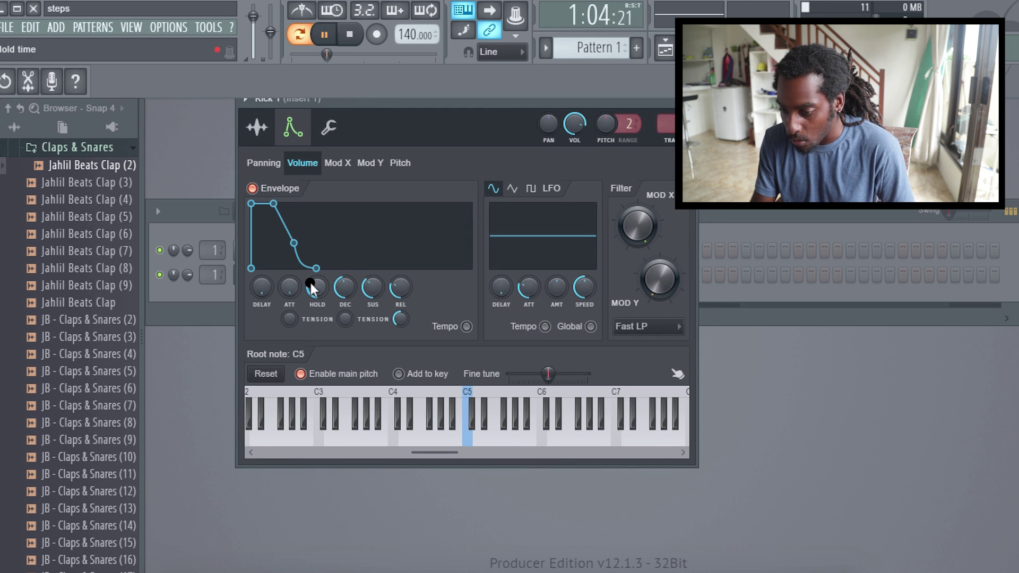
drag(315, 289, 315, 278)
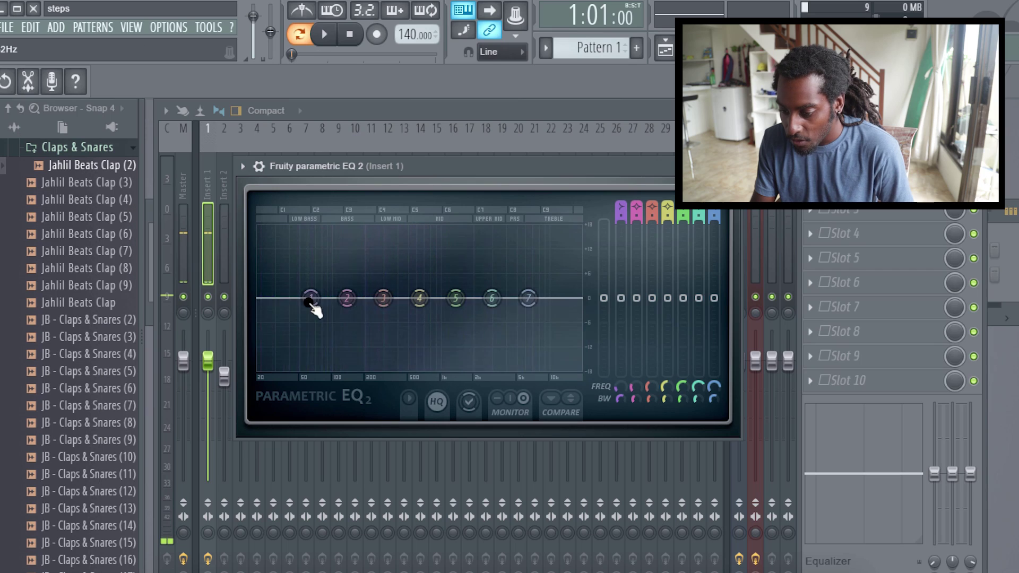
- In Fruity parametric EQ 2 on insert 1, boost band 1, cut band 3, lower band 7 to minimum, and audition Kick 1
drag(313, 299, 311, 285)
drag(383, 298, 407, 317)
drag(528, 297, 520, 378)
key(space)
- Fine-tune the band 3 cut in the insert 1 EQ, audition Kick 1 repeatedly, and close the EQ
drag(399, 309, 404, 320)
key(space)
key(space)
key(space)
key(space)
key(space)
click(733, 167)
- Load another Fruity parametric EQ 2 in slot 2 of insert 1, cut band 5 at about 3504 Hz, and audition the kick
click(810, 185)
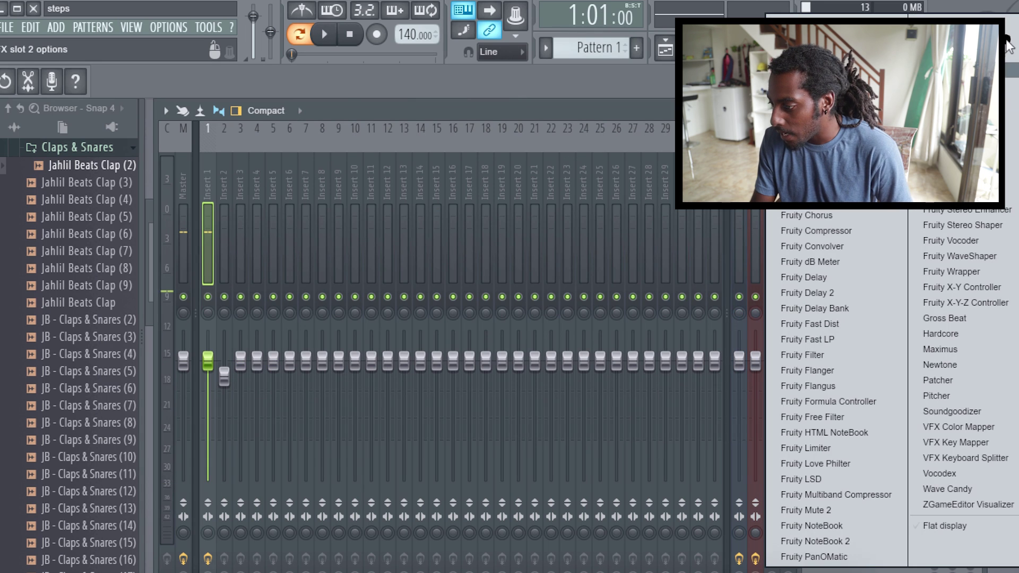
click(958, 39)
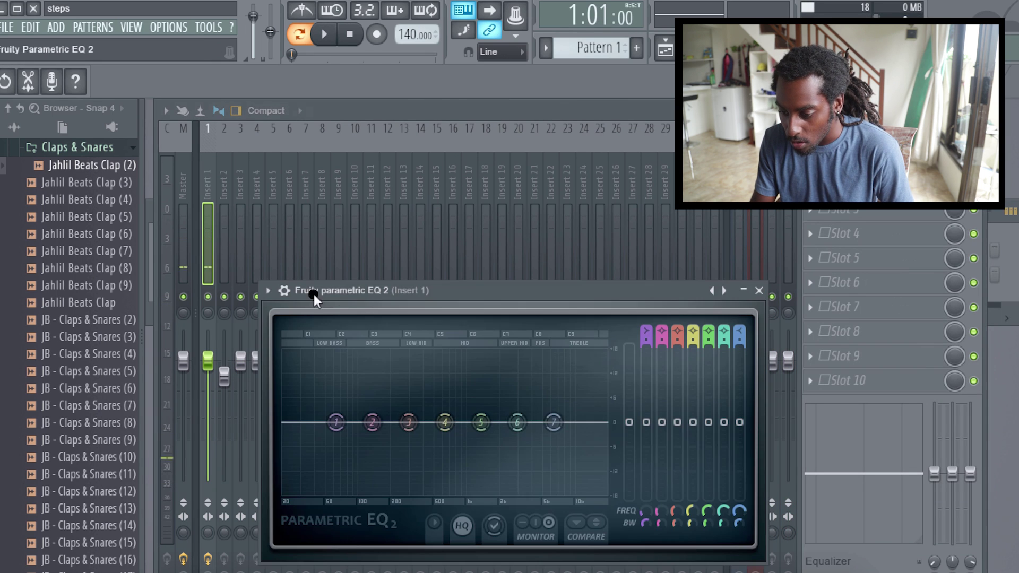
key(space)
key(space)
drag(464, 291, 463, 205)
drag(482, 337, 524, 380)
key(space)
key(space)
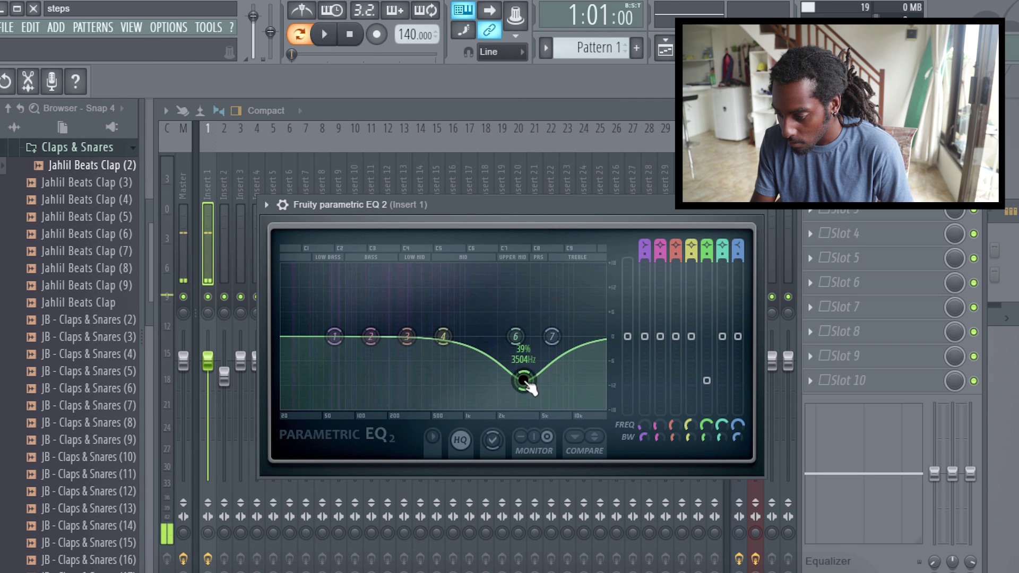
- Lower band 7 to its minimum in the slot 2 EQ, shift it to a slightly lower frequency, and audition the kick
drag(553, 337, 530, 410)
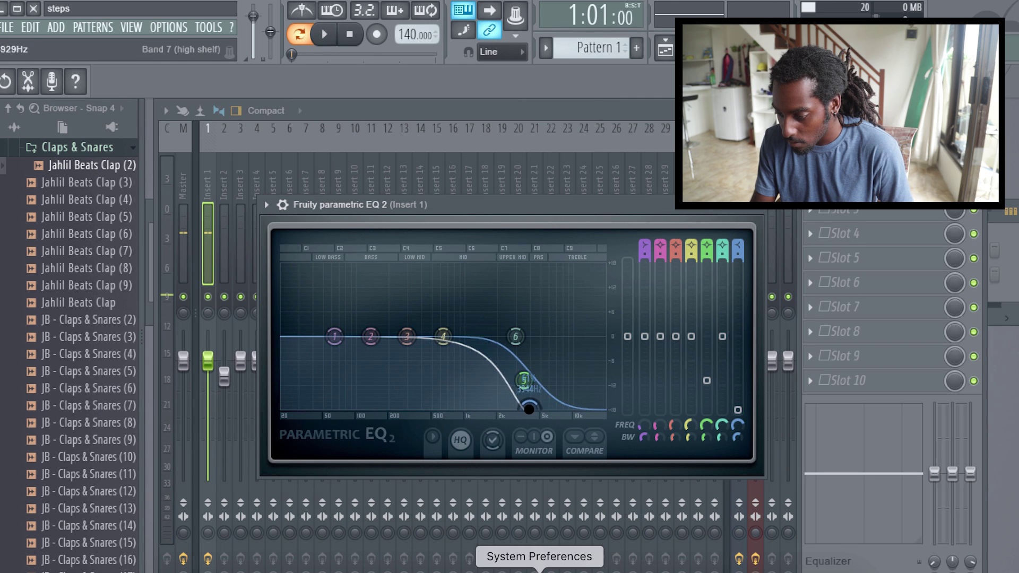
key(space)
key(space)
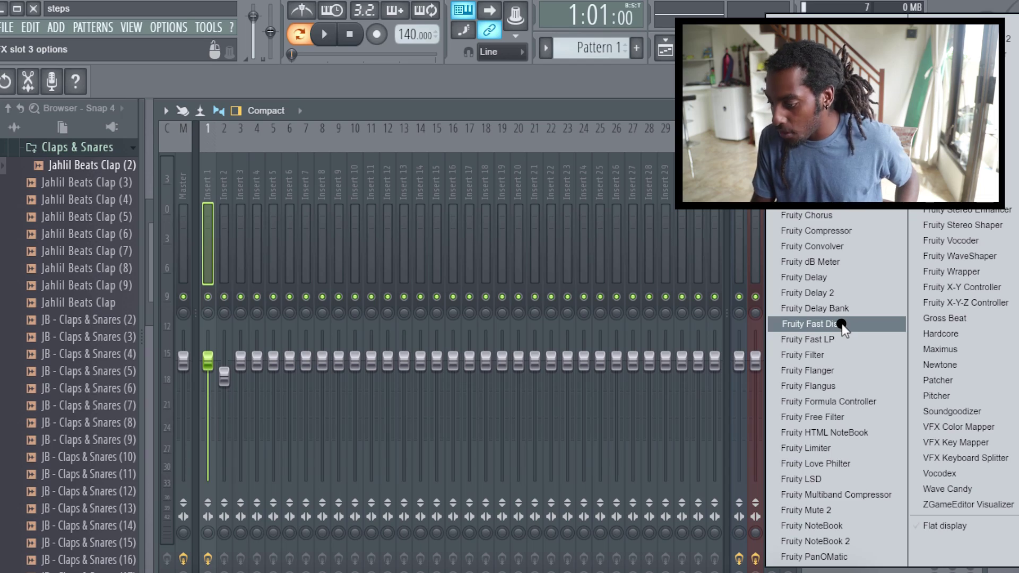
- Load Fruity Fast Dist in slot 3 of insert 1, reduce its mix while auditioning the kick, and close the plugin
click(842, 323)
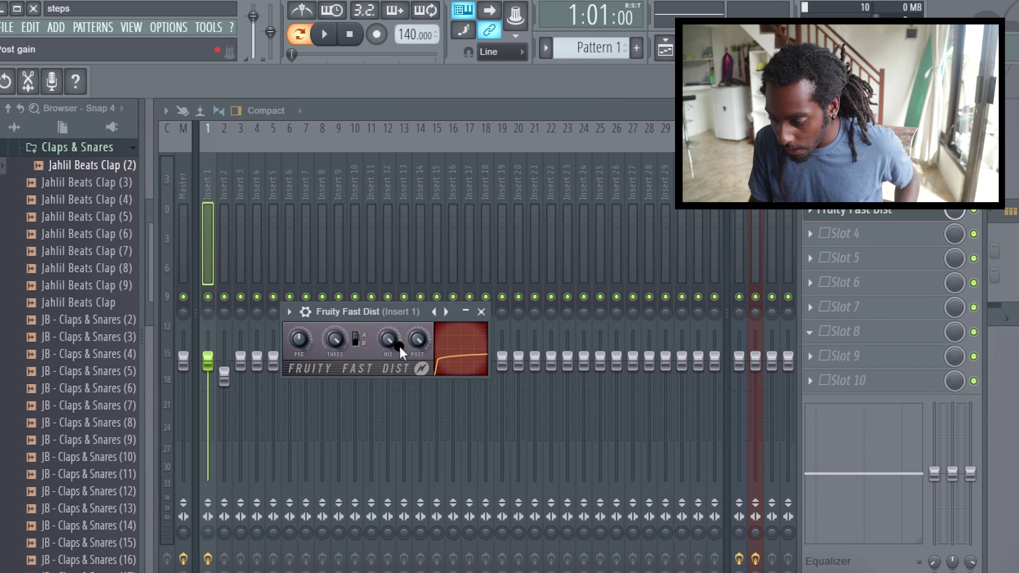
key(space)
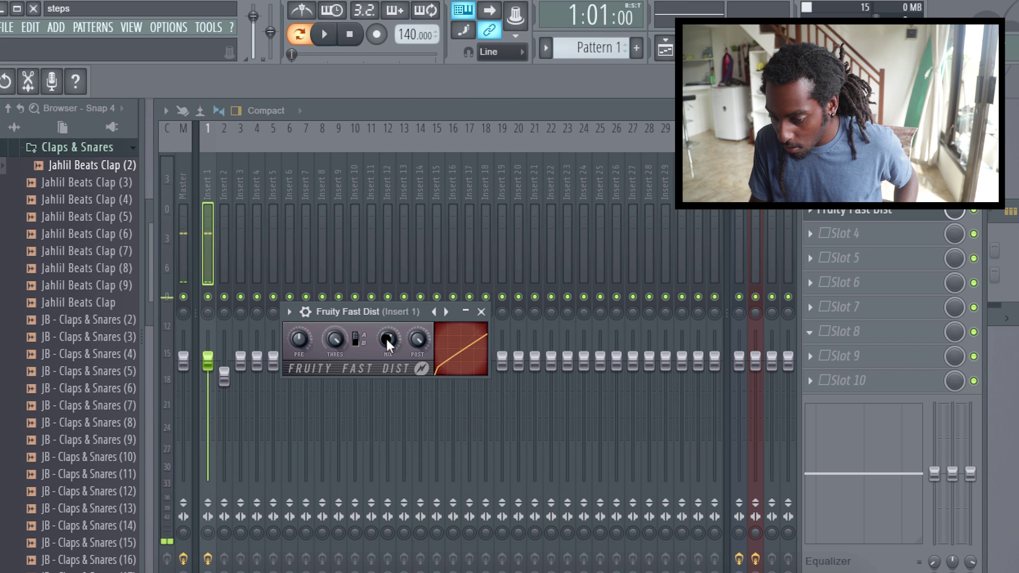
drag(386, 339, 386, 340)
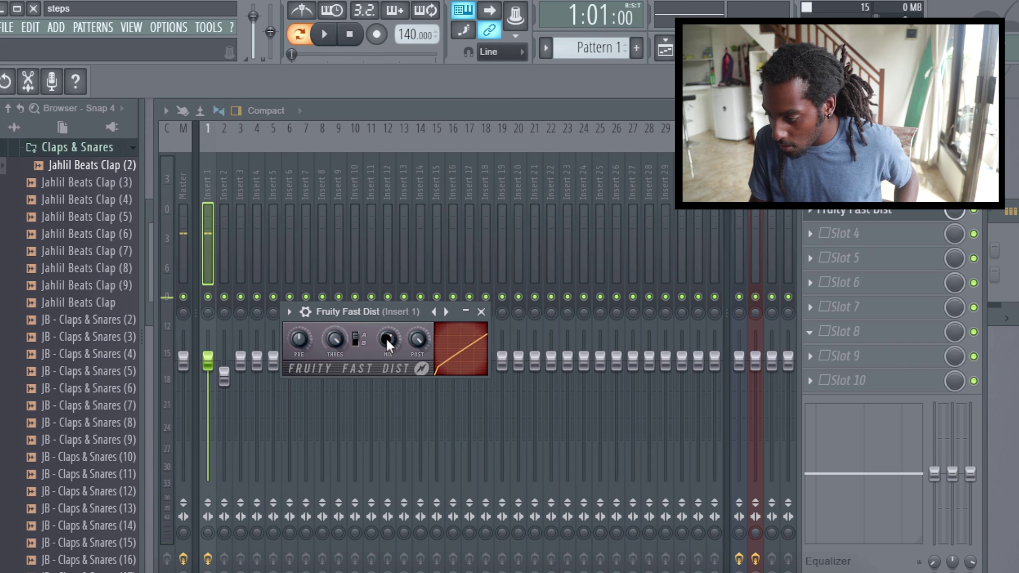
click(481, 312)
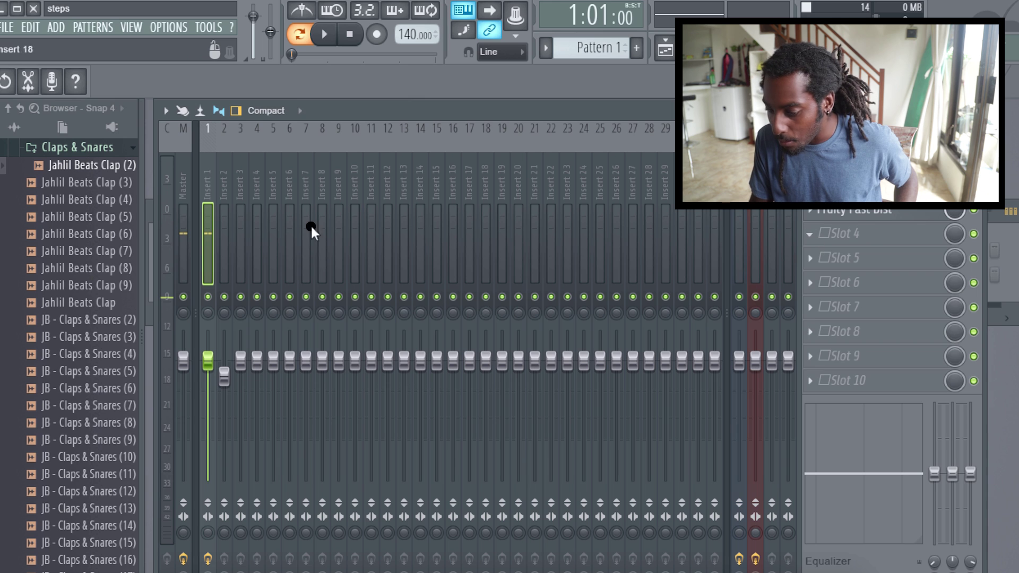